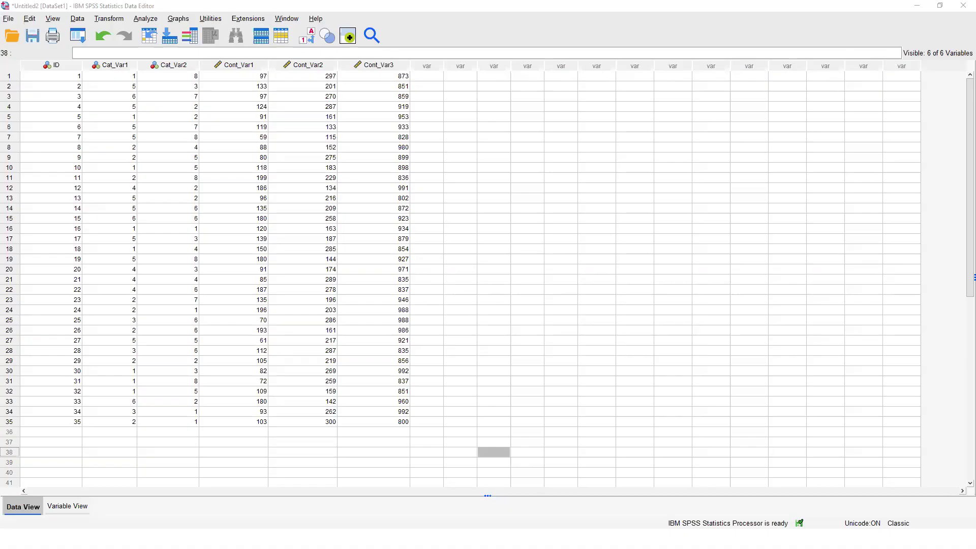
# - Return to the SPSS Data Editor from the title slide and enlarge its window to fit all data rows
pyautogui.click(622, 11)
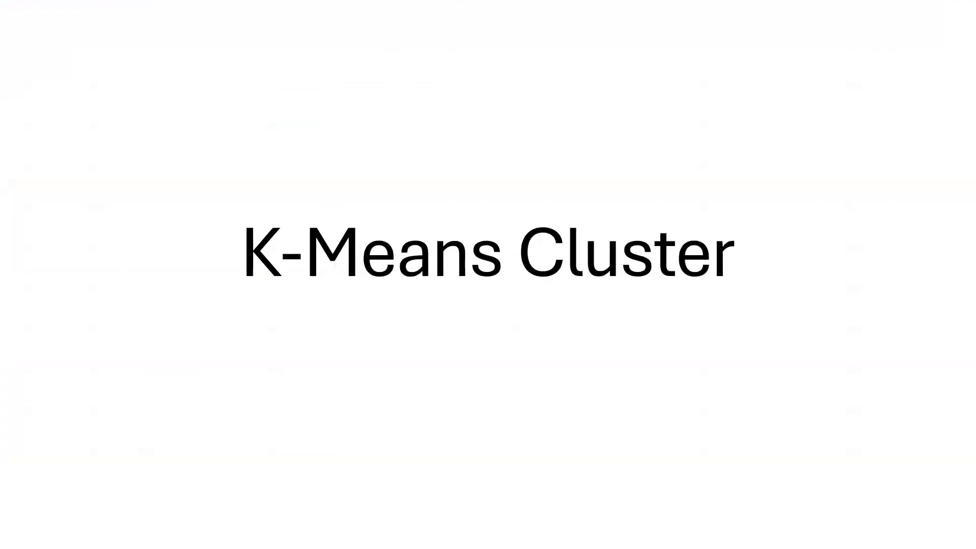
pyautogui.hotkey('alt', 'Tab')
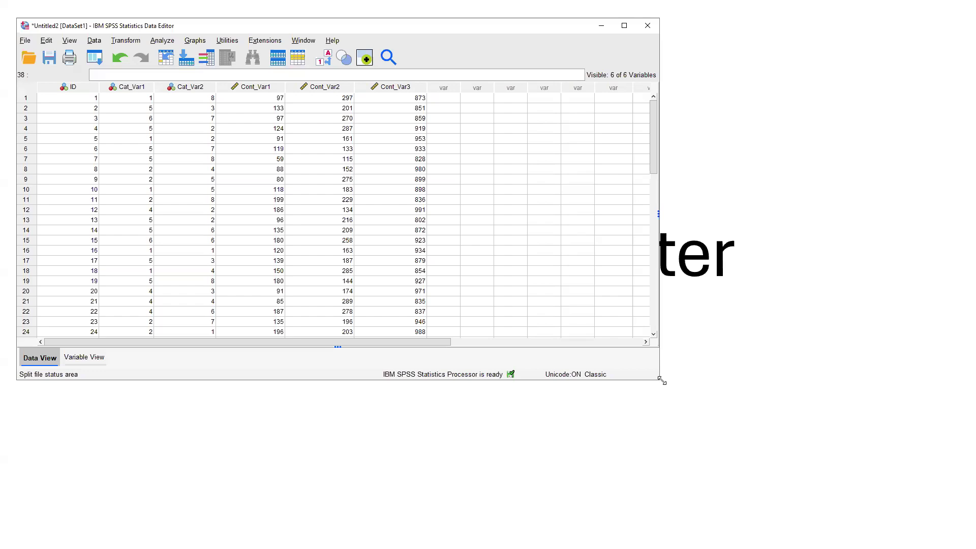
pyautogui.moveTo(659, 381); pyautogui.dragTo(915, 532)
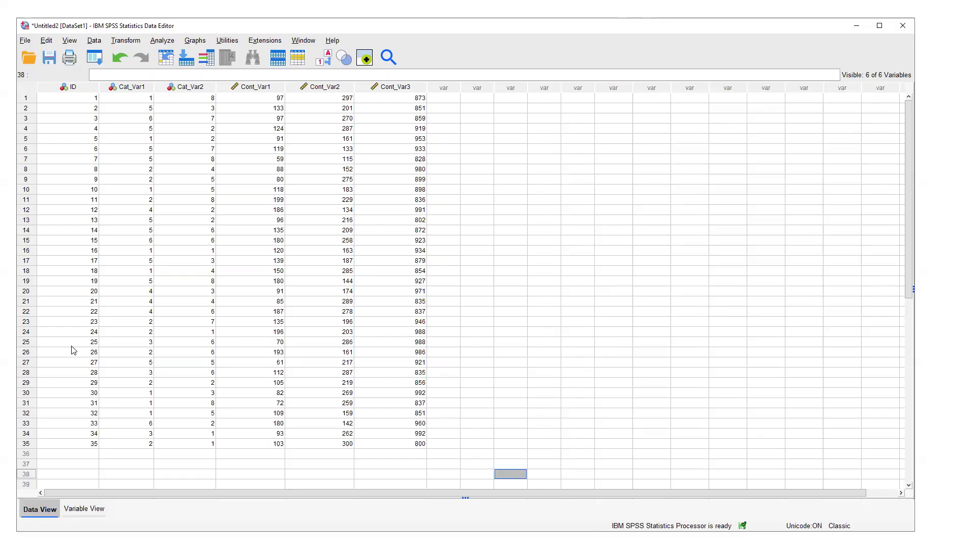
# - Examine the ID entries and the first case's values for Cat_Var1 and Cat_Var2
pyautogui.click(90, 108)
pyautogui.click(88, 119)
pyautogui.click(91, 129)
pyautogui.click(91, 140)
pyautogui.click(93, 149)
pyautogui.click(94, 159)
pyautogui.click(145, 99)
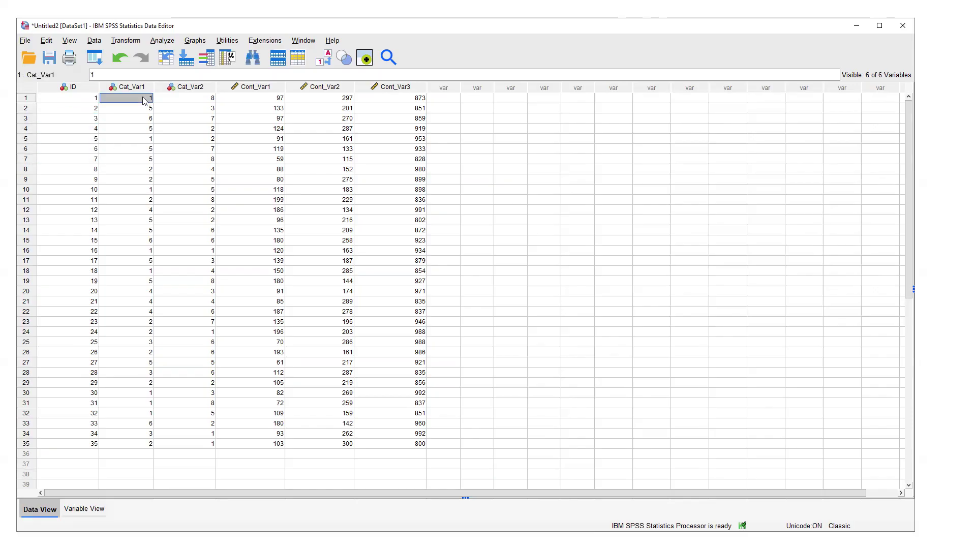
pyautogui.click(193, 97)
pyautogui.click(138, 99)
pyautogui.click(179, 96)
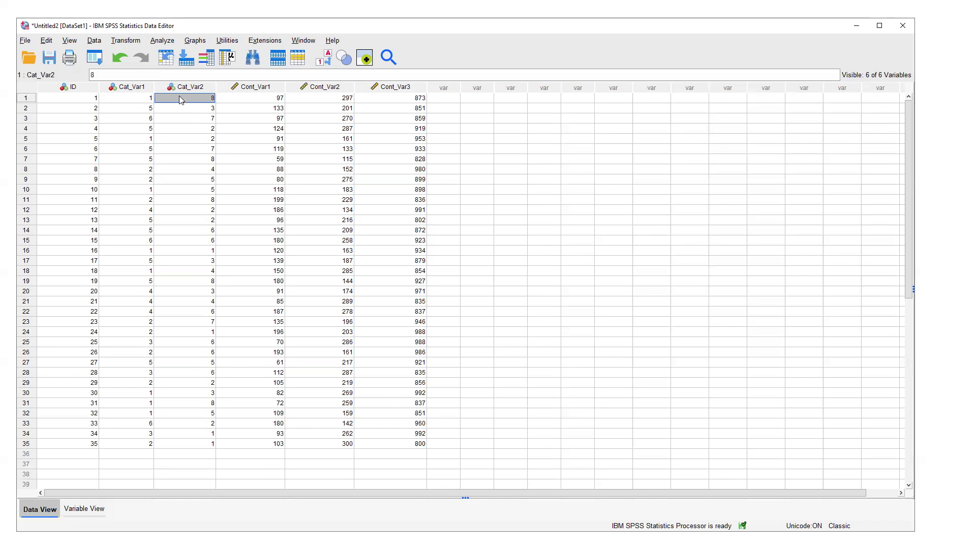
pyautogui.click(137, 98)
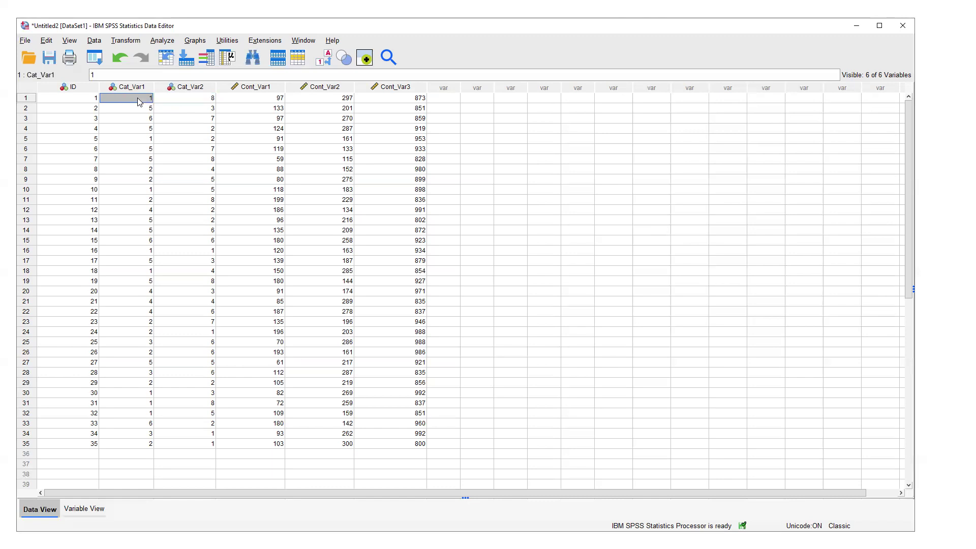
pyautogui.click(86, 101)
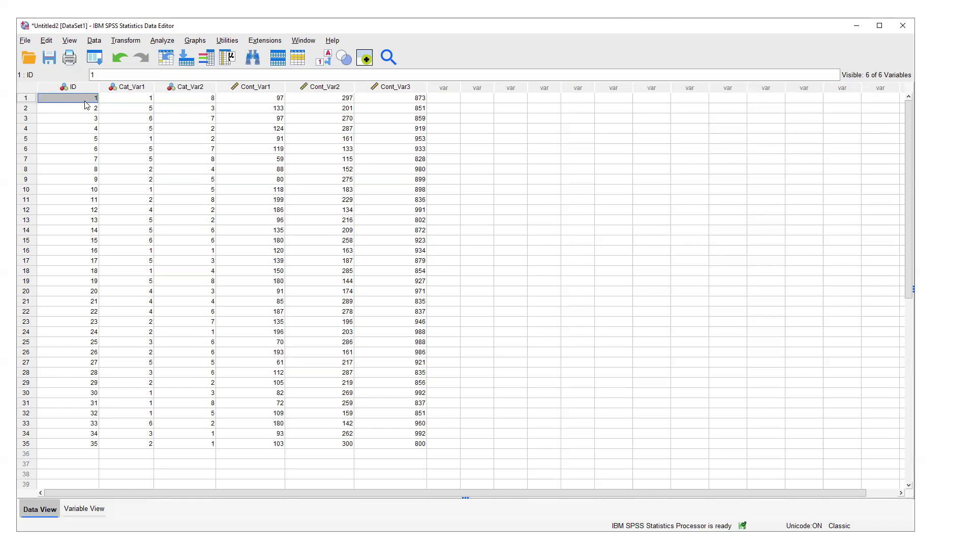
# - Examine the first case's values for Cont_Var1, Cont_Var2 and Cont_Var3 alongside its ID
pyautogui.click(273, 101)
pyautogui.click(320, 100)
pyautogui.click(402, 100)
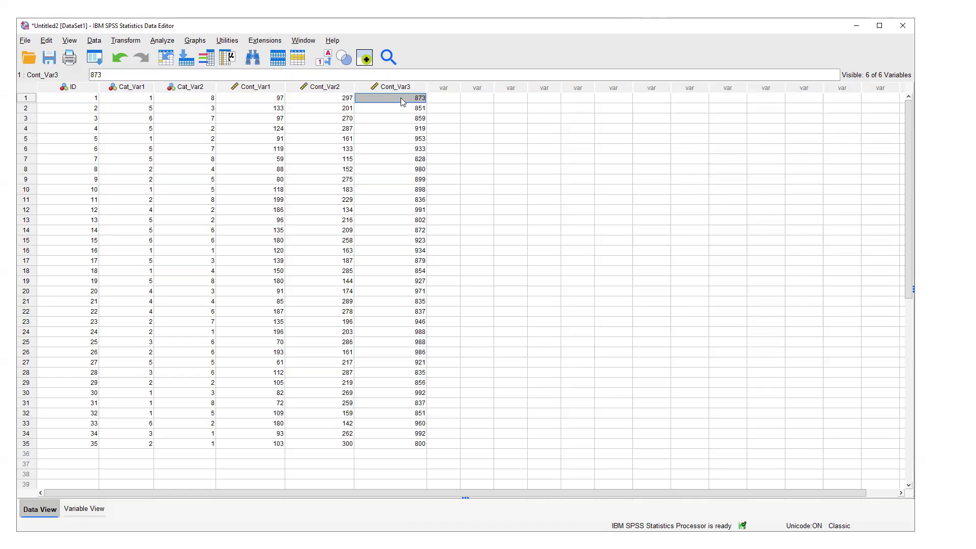
pyautogui.click(248, 103)
pyautogui.click(343, 103)
pyautogui.click(383, 101)
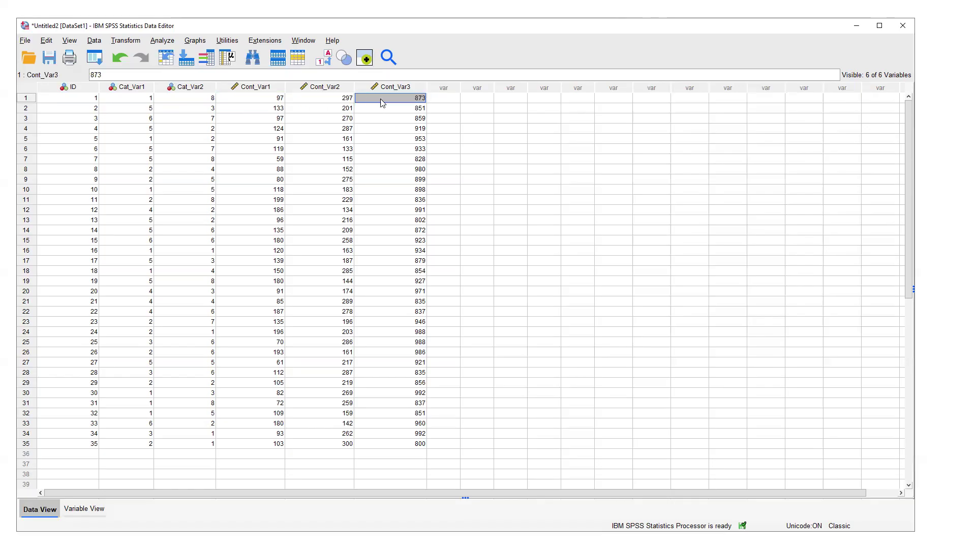
pyautogui.click(94, 100)
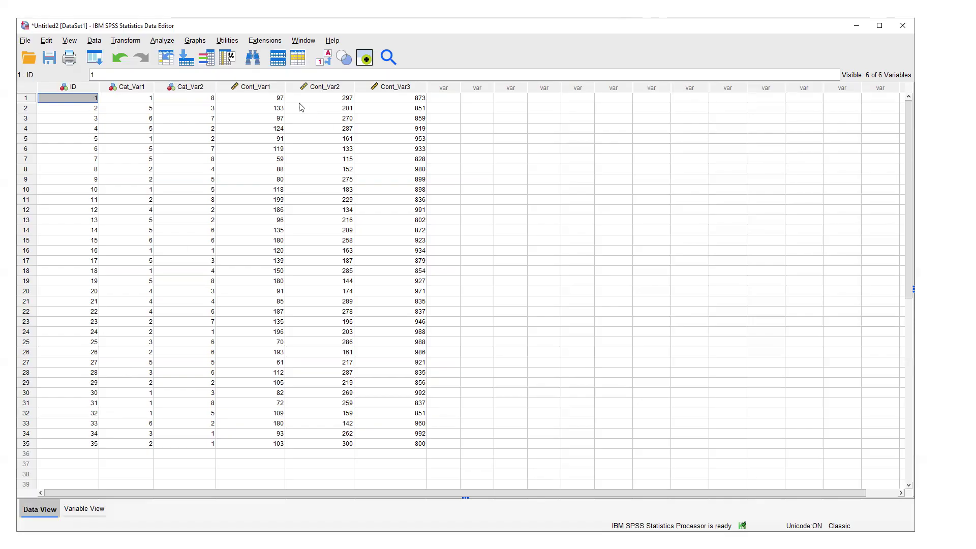
# - Compare the scales of the full Cont_Var1, Cont_Var2 and Cont_Var3 columns across all IDs
pyautogui.click(272, 89)
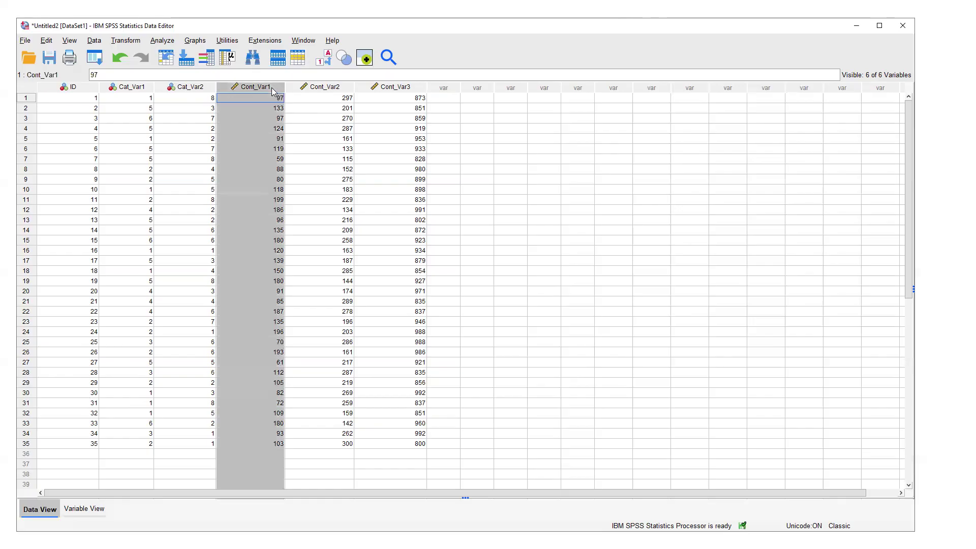
pyautogui.click(344, 90)
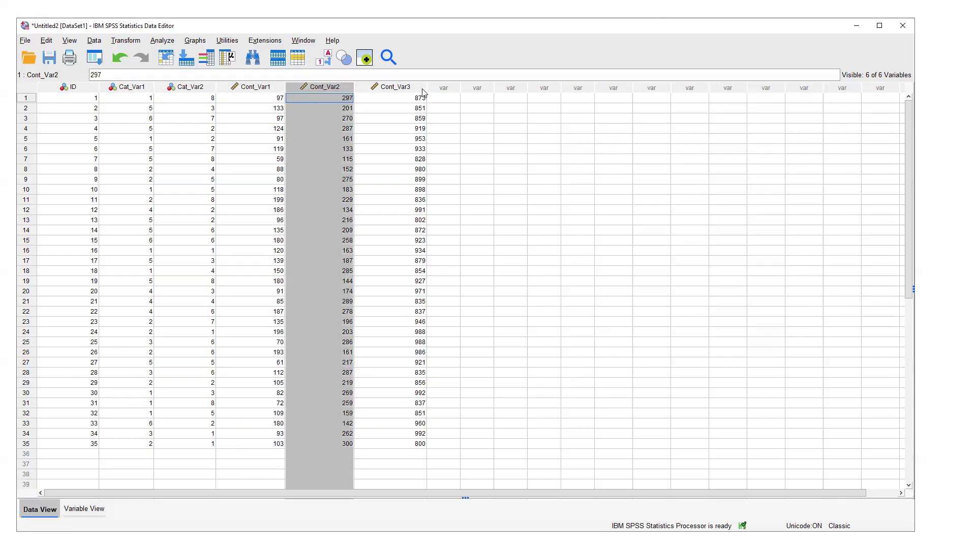
pyautogui.click(423, 90)
pyautogui.click(85, 90)
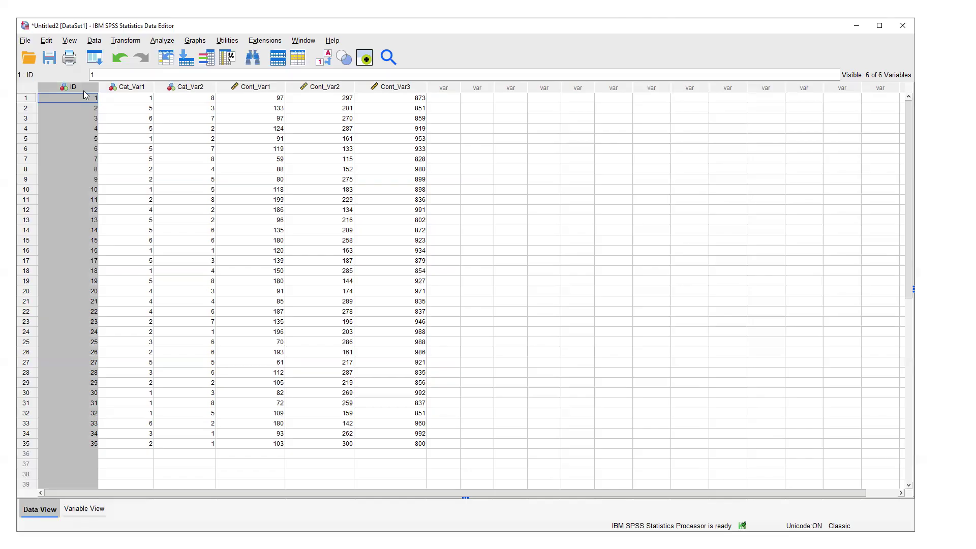
pyautogui.click(87, 100)
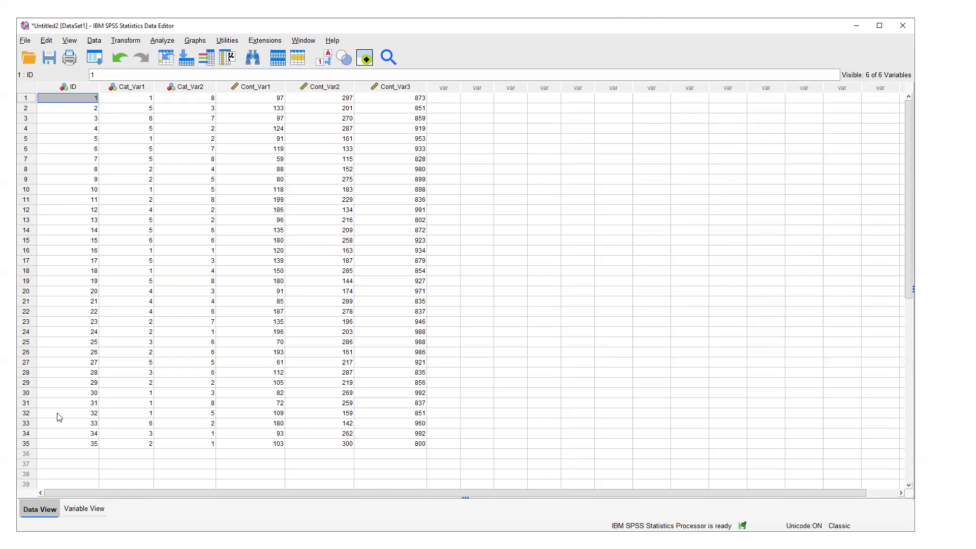
pyautogui.click(265, 90)
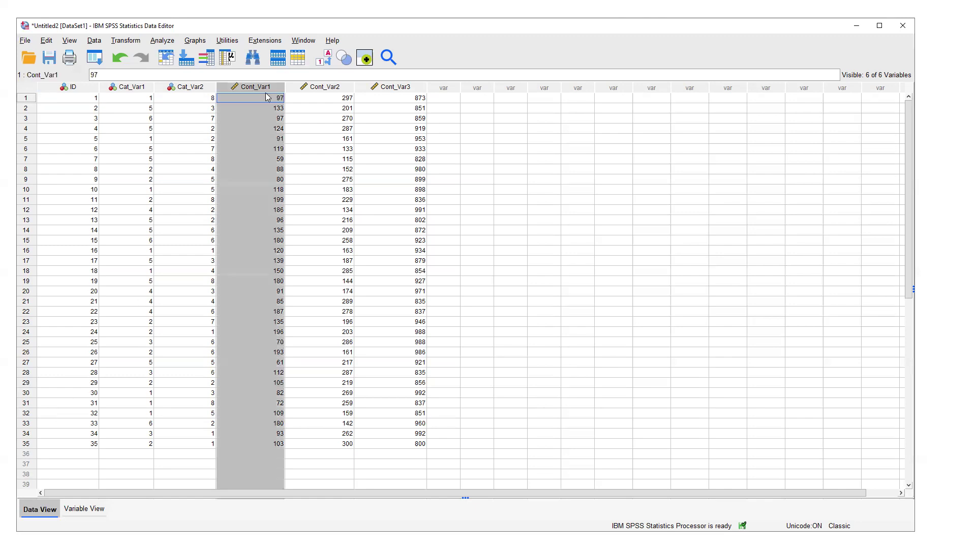
pyautogui.click(320, 88)
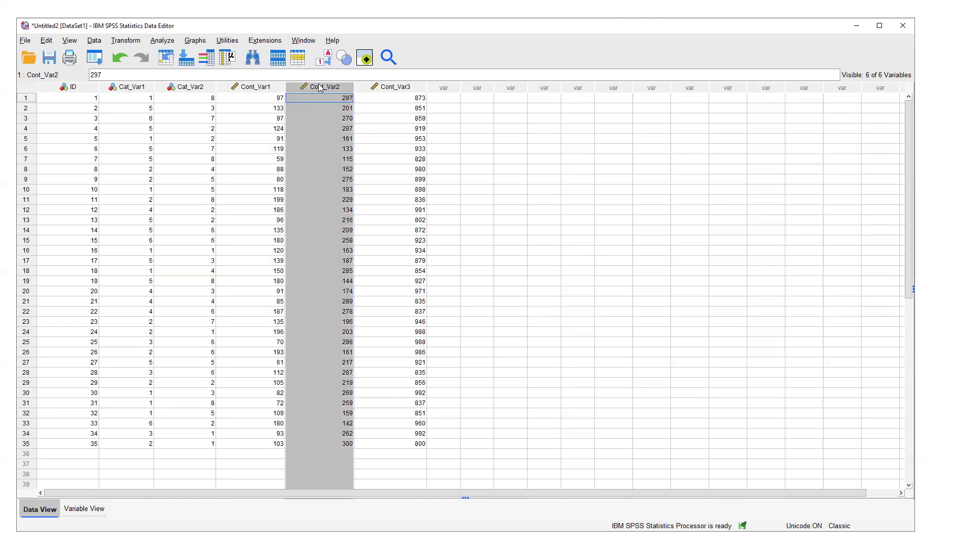
pyautogui.click(377, 89)
pyautogui.click(264, 88)
pyautogui.click(316, 91)
pyautogui.click(403, 90)
pyautogui.click(440, 107)
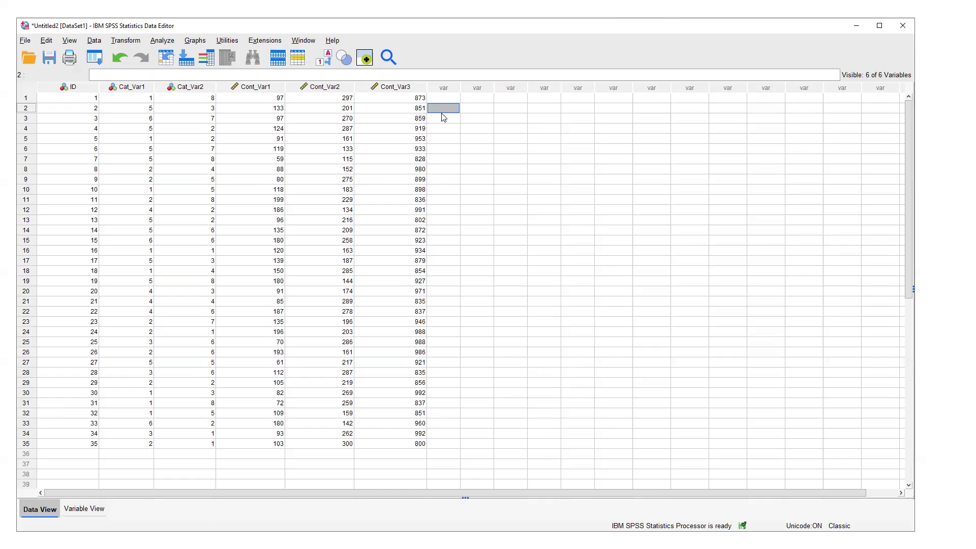
# - Open the Descriptives analysis, remove Cont_Var1 to Cont_Var3 from its variables, and turn off saving standardized values
pyautogui.click(169, 42)
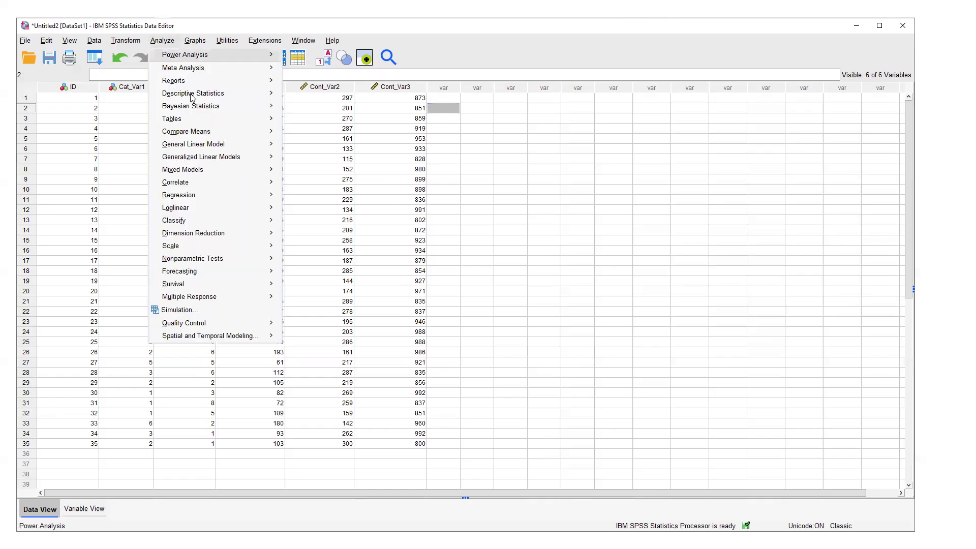
pyautogui.moveTo(193, 97)
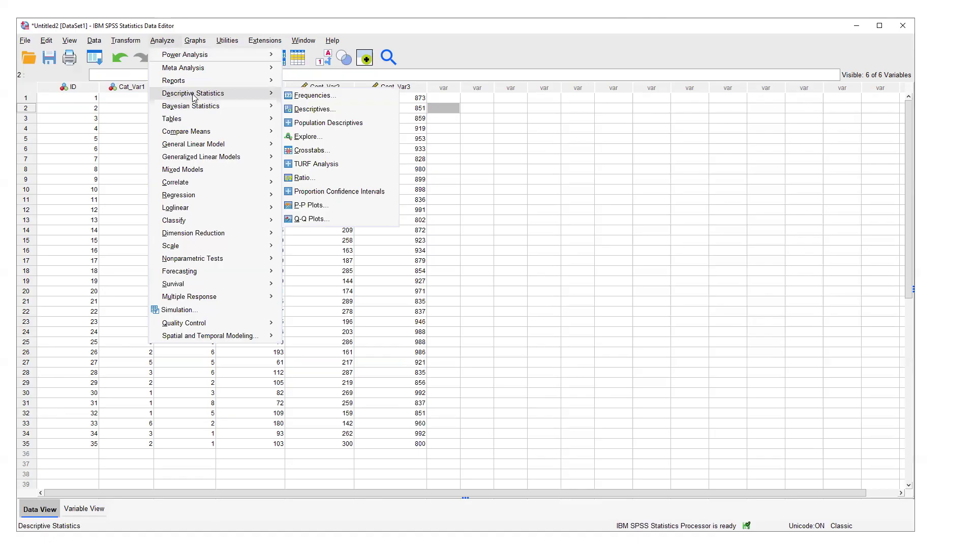
pyautogui.click(312, 109)
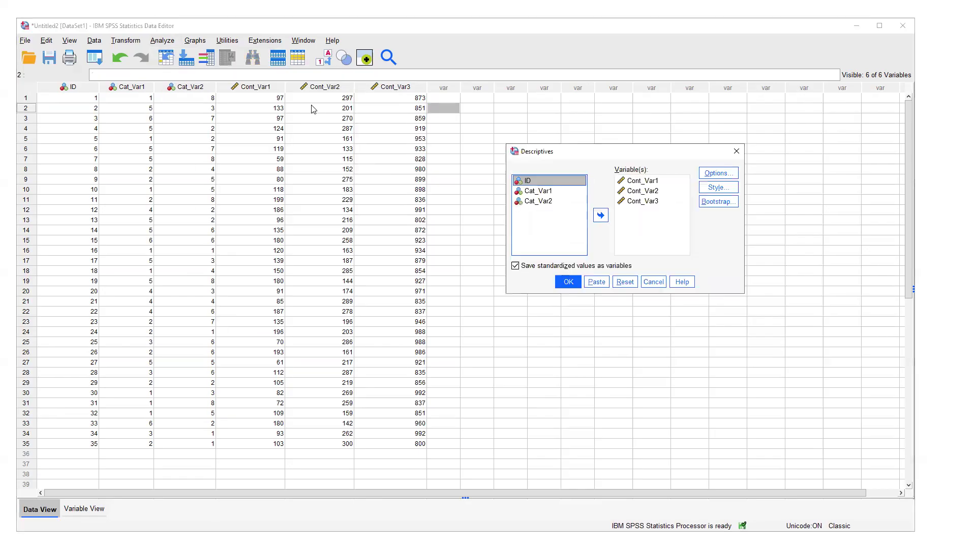
pyautogui.click(653, 181)
pyautogui.keyDown('shift'); pyautogui.click(661, 202); pyautogui.keyUp('shift')
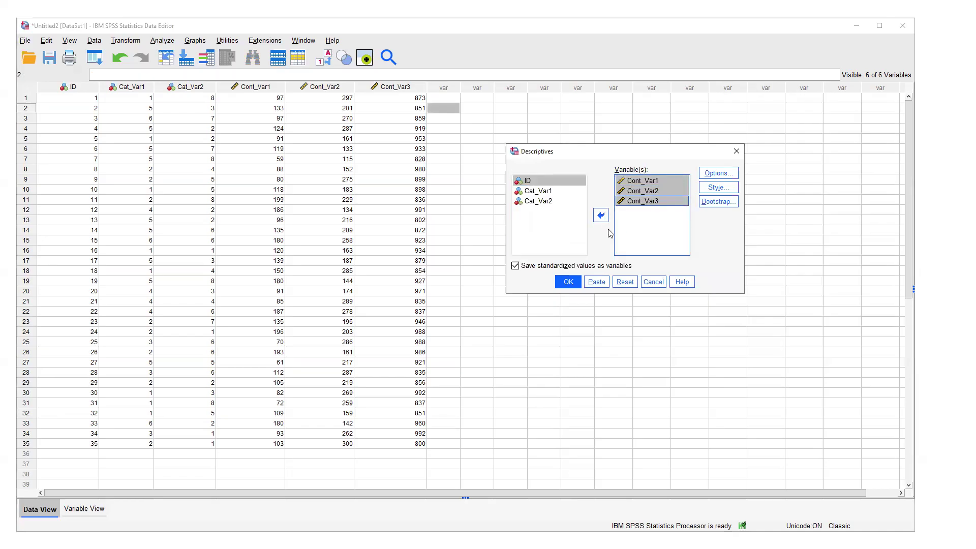
pyautogui.click(601, 215)
pyautogui.click(516, 265)
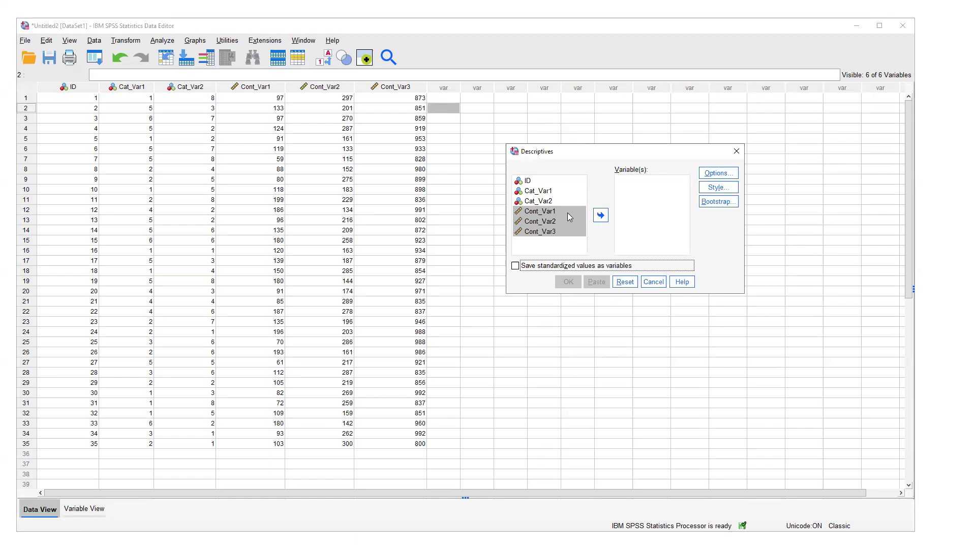
# - Run Descriptives on Cont_Var1, Cont_Var2 and Cont_Var3, saving the standardized values as variables
pyautogui.click(601, 216)
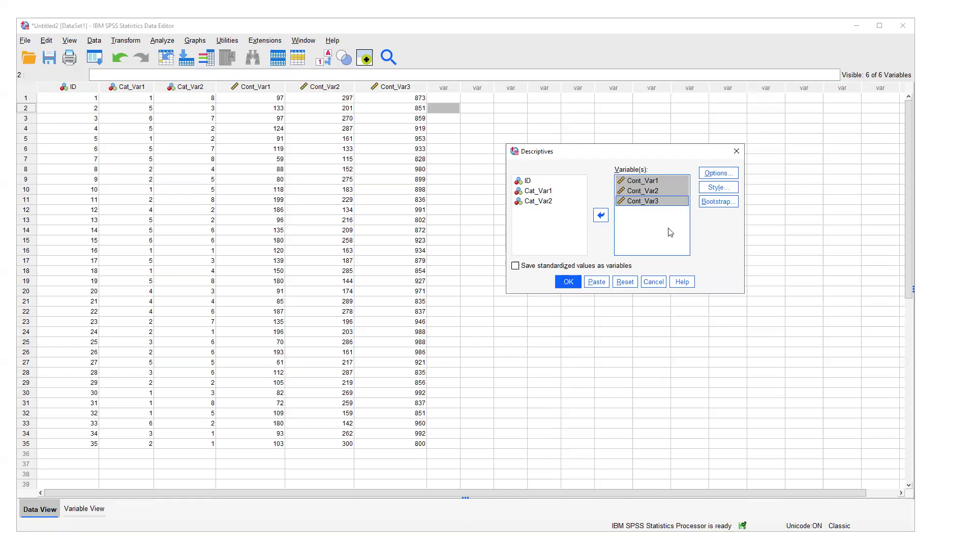
pyautogui.click(728, 177)
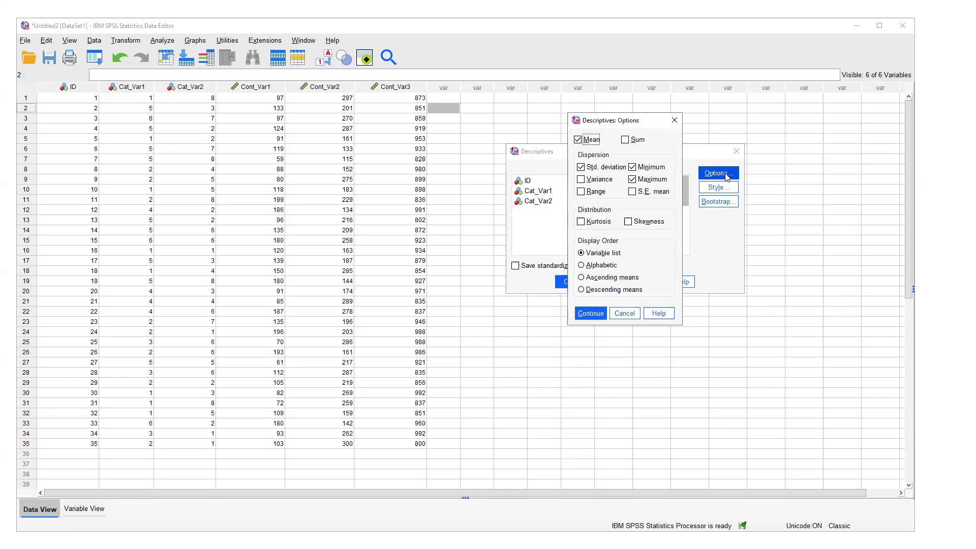
pyautogui.click(675, 122)
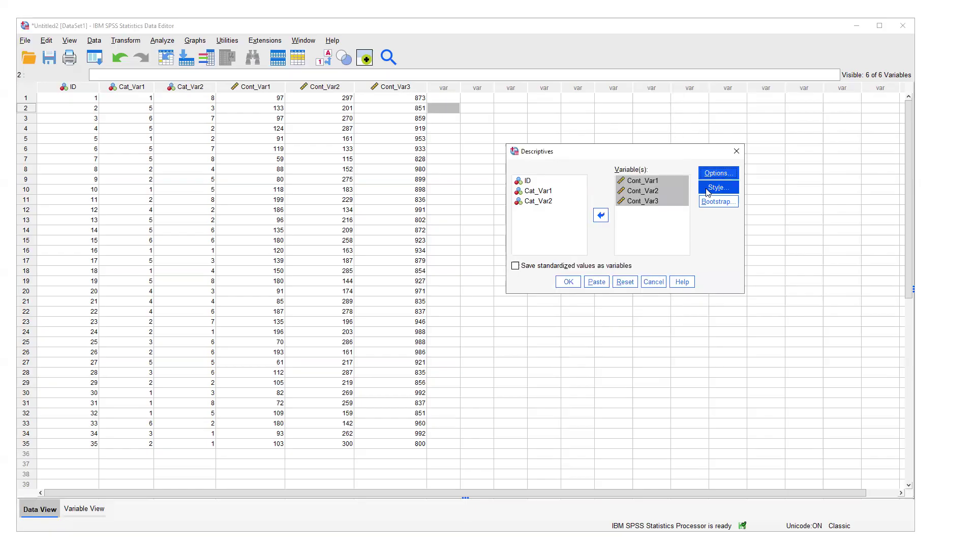
pyautogui.click(656, 239)
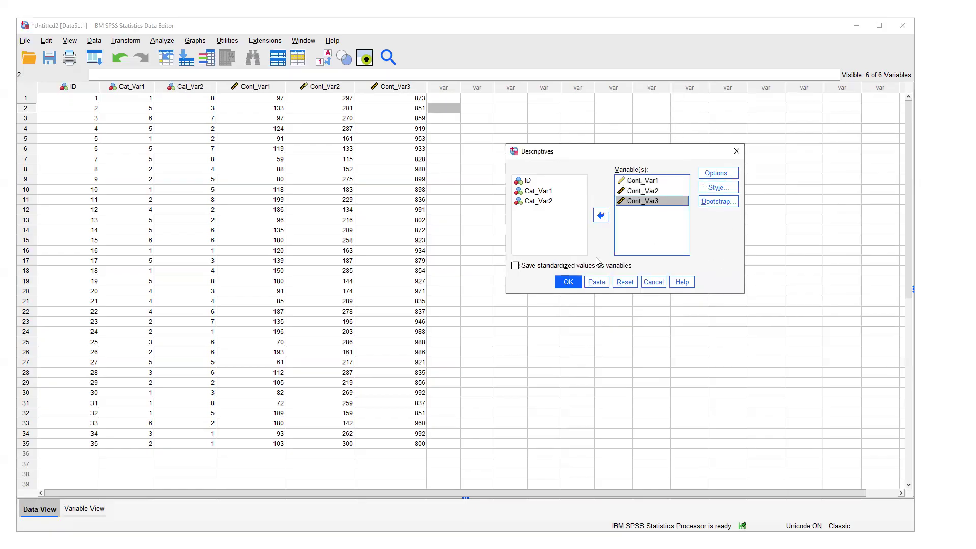
pyautogui.click(516, 266)
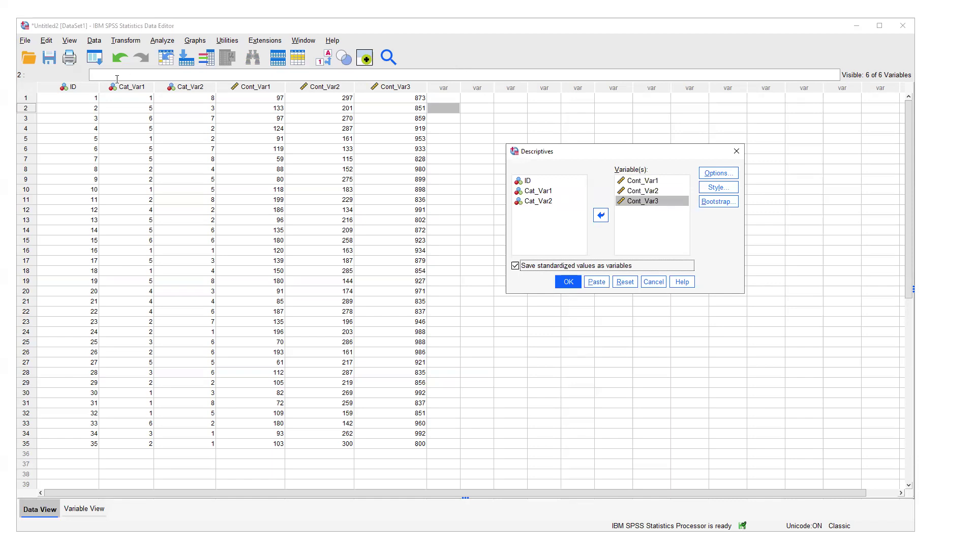
pyautogui.click(569, 283)
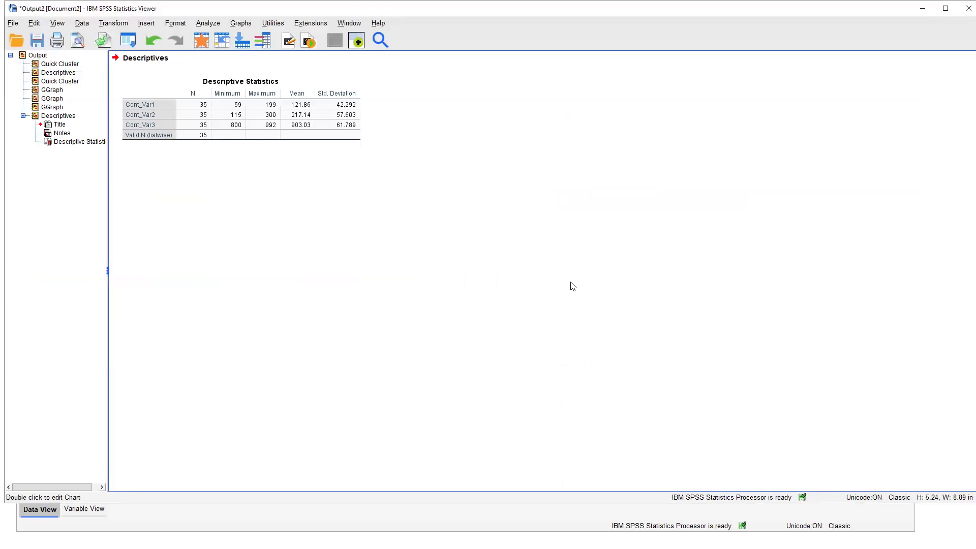
# - Review the Descriptive Statistics table in the output and reposition the viewer window over the Data Editor
pyautogui.click(251, 137)
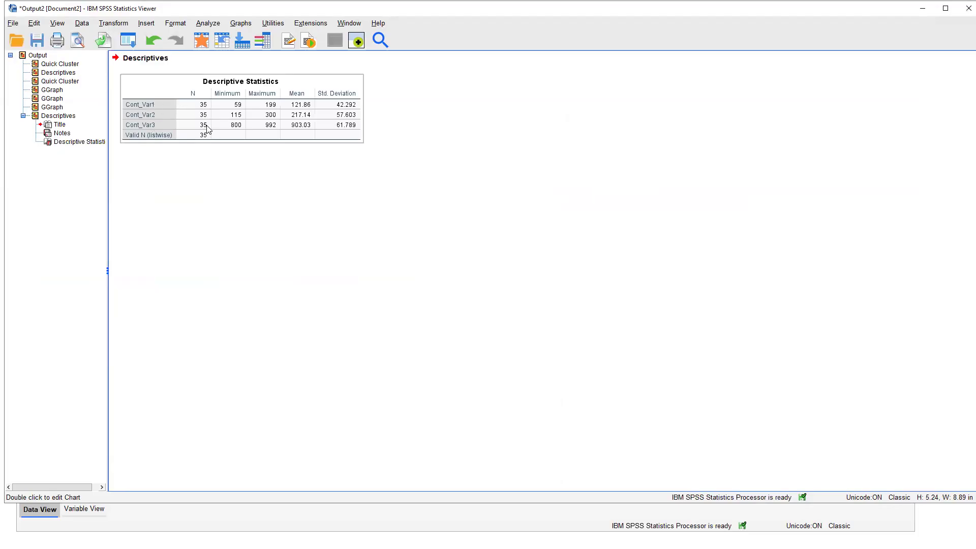
pyautogui.click(305, 63)
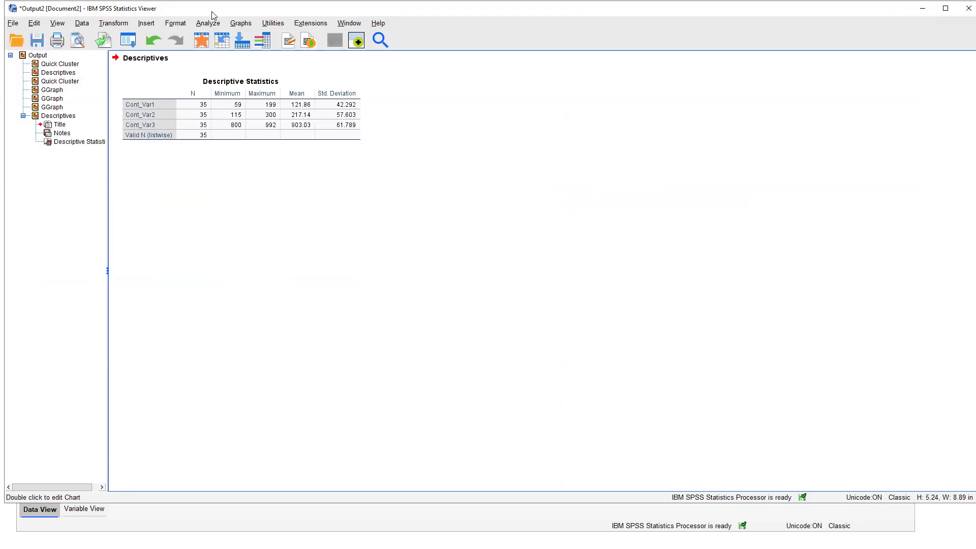
pyautogui.moveTo(213, 15); pyautogui.dragTo(224, 37)
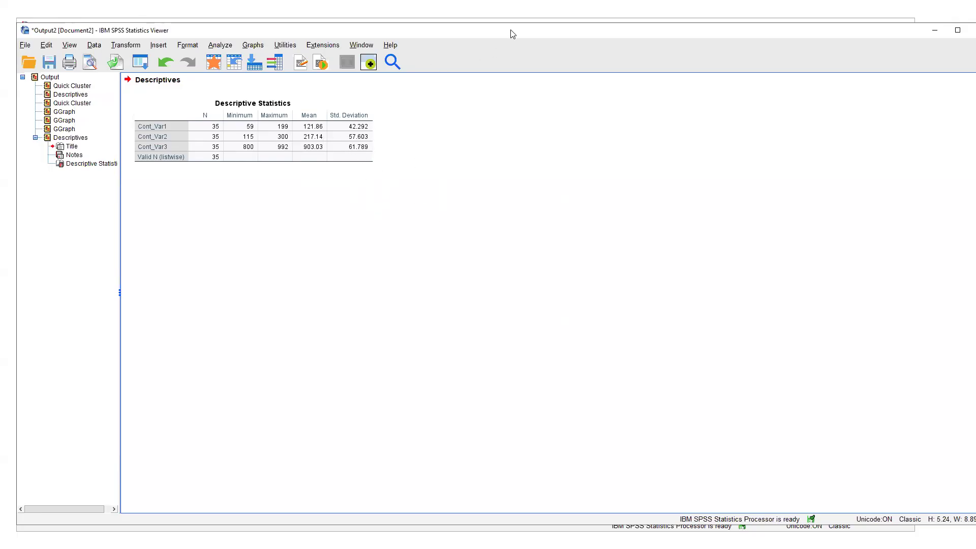
# - Return to the Data Editor and check the original Cont_Var1, Cont_Var2 and Cont_Var3 columns against the standardized ones
pyautogui.hotkey('alt', 'Tab')
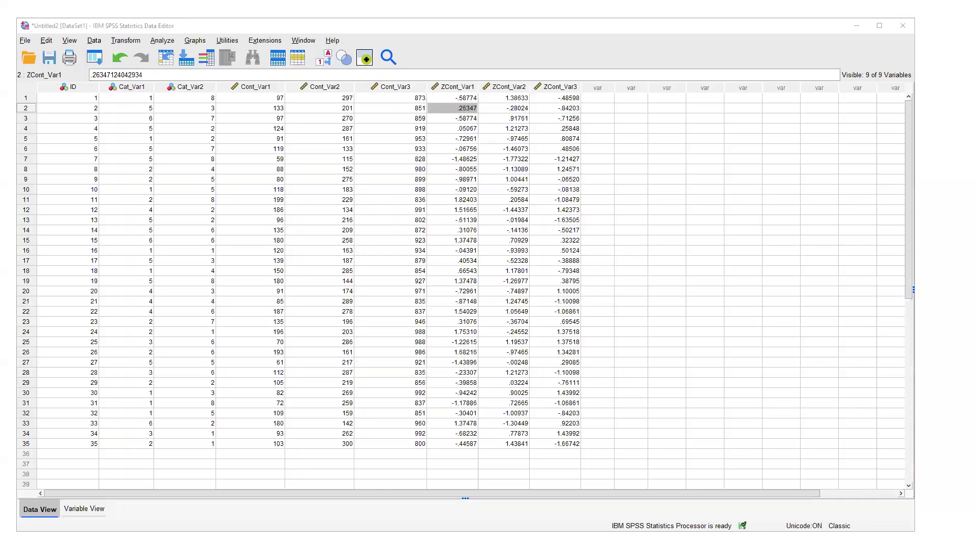
pyautogui.click(275, 90)
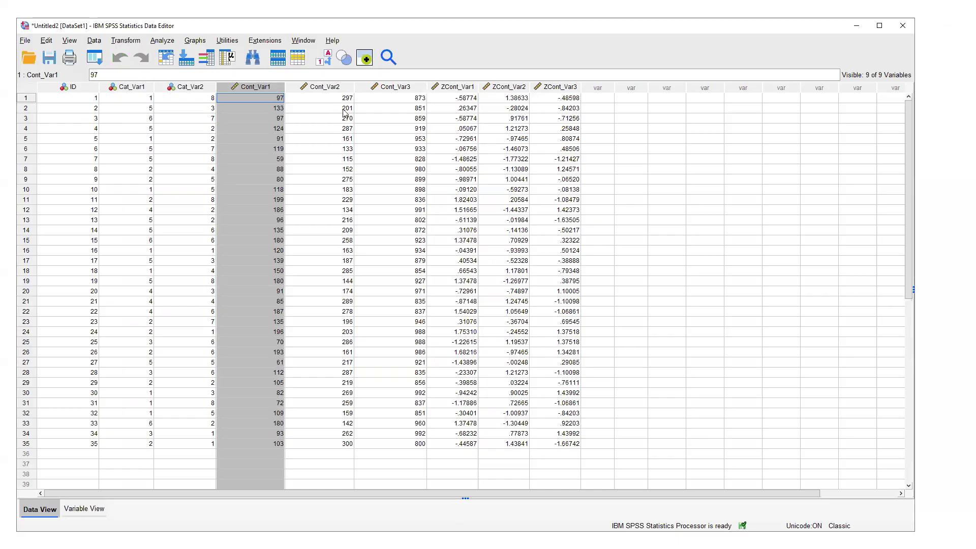
pyautogui.click(330, 89)
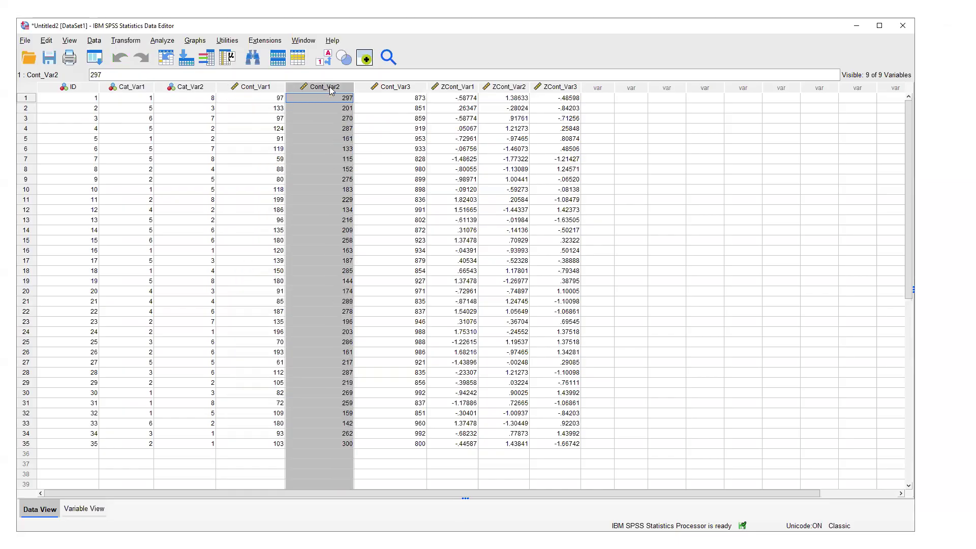
pyautogui.click(401, 90)
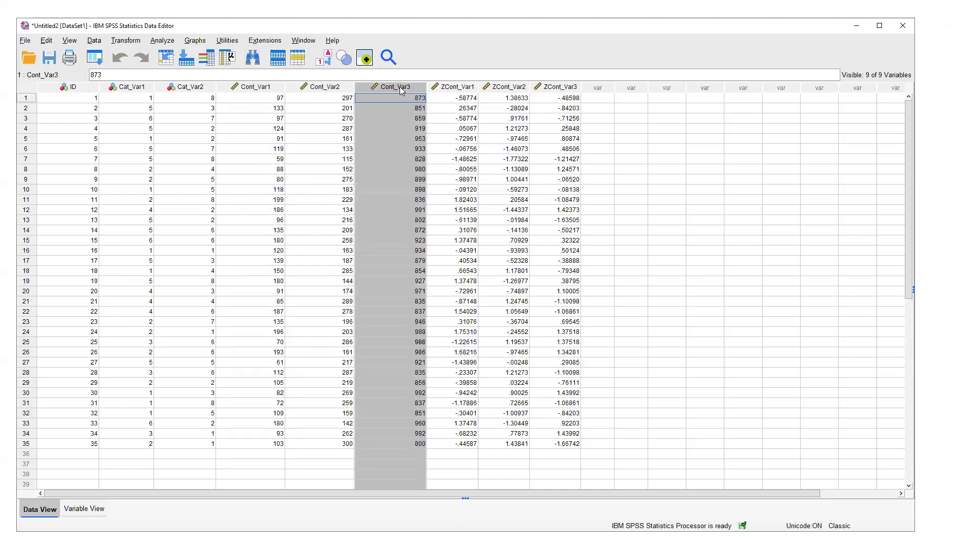
# - Examine the standardized columns ZCont_Var1 to ZCont_Var3 and compare their scale with the original Cont_Var1 to Cont_Var3 columns
pyautogui.click(467, 89)
pyautogui.click(501, 88)
pyautogui.click(558, 89)
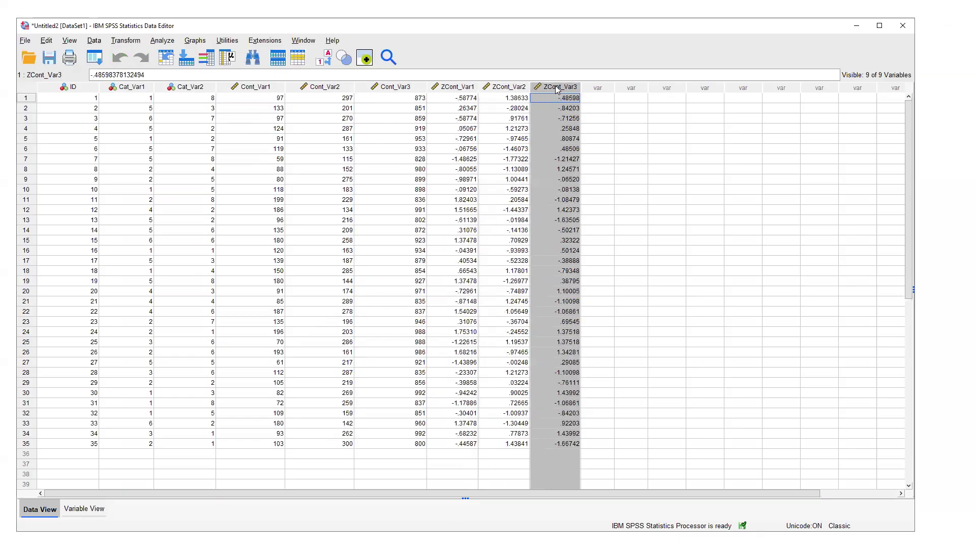
pyautogui.click(456, 91)
pyautogui.click(514, 92)
pyautogui.click(562, 91)
pyautogui.moveTo(247, 99); pyautogui.dragTo(248, 447)
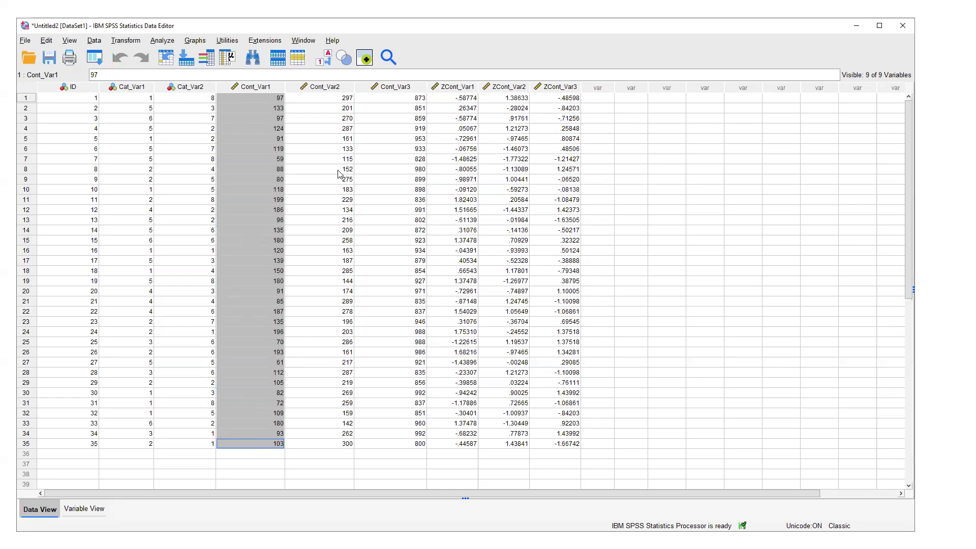
pyautogui.click(330, 87)
pyautogui.click(256, 88)
pyautogui.click(344, 86)
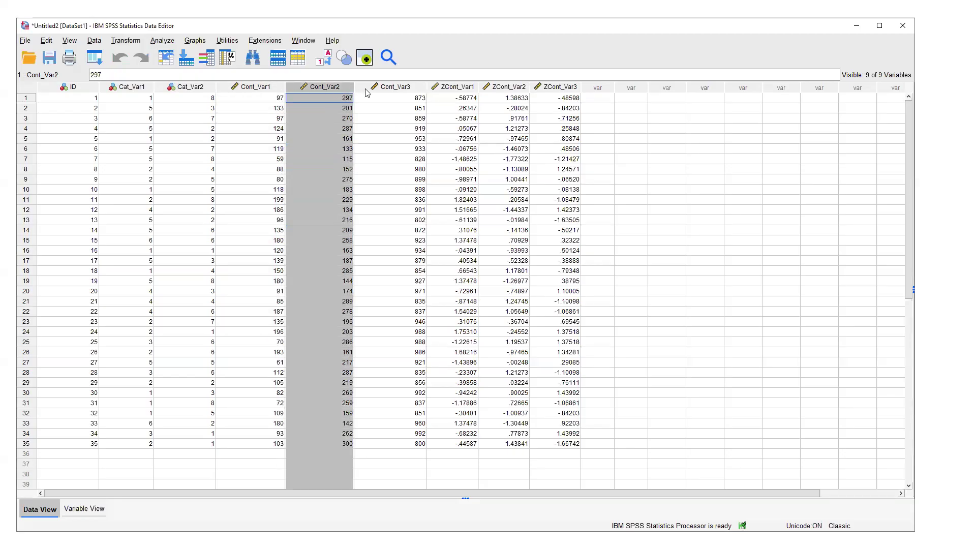
pyautogui.click(403, 87)
pyautogui.click(250, 87)
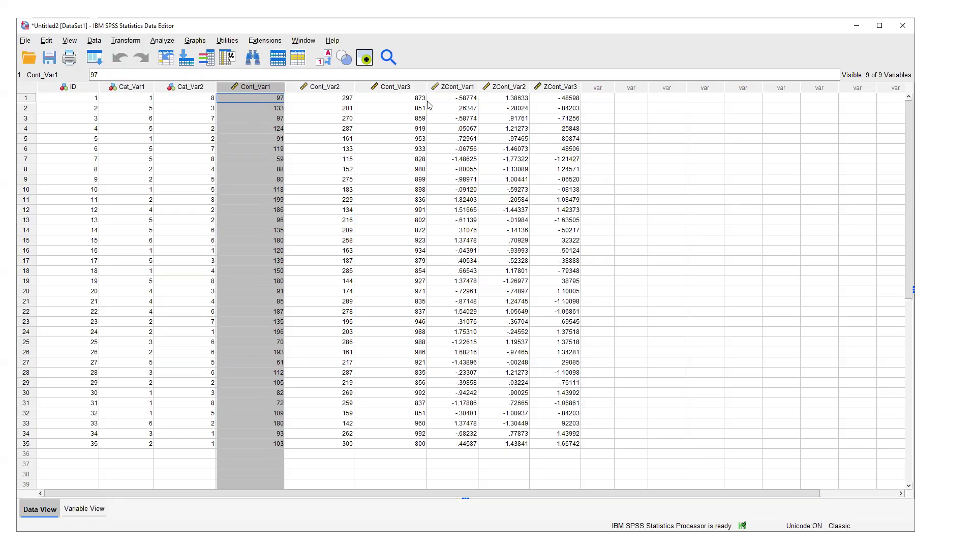
# - Go through the individual Cont_Var1 values in the first 15 rows of the data
pyautogui.click(259, 100)
pyautogui.click(260, 107)
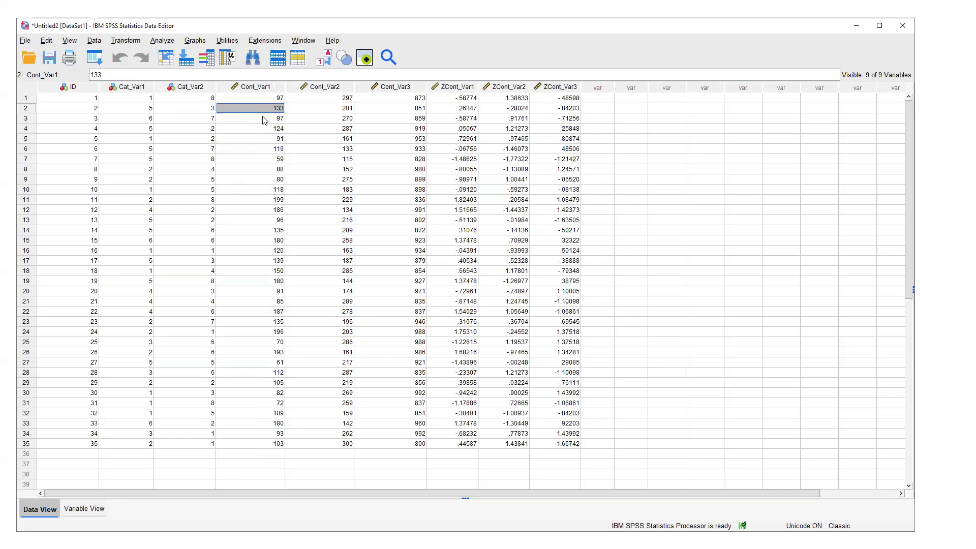
pyautogui.click(263, 118)
pyautogui.click(265, 128)
pyautogui.click(265, 139)
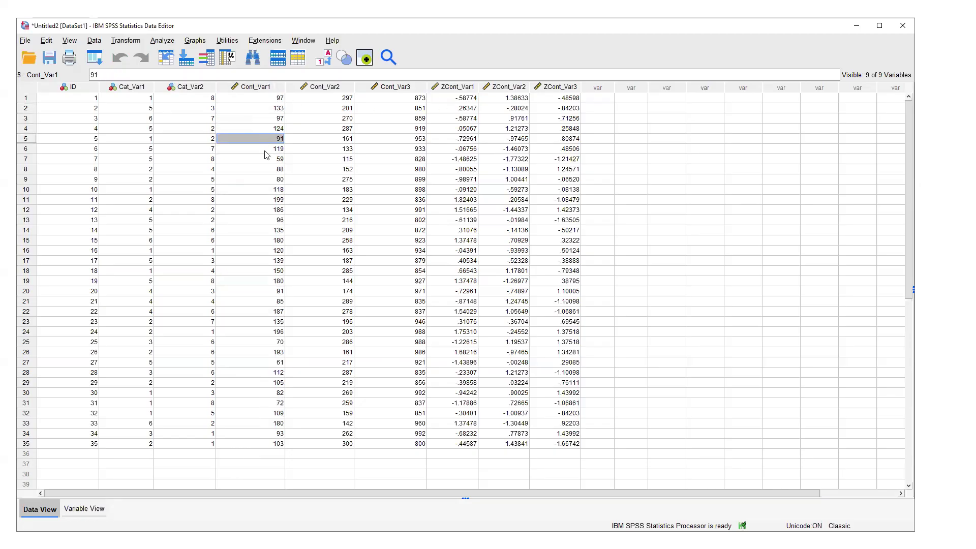
pyautogui.click(267, 150)
pyautogui.click(270, 160)
pyautogui.click(270, 169)
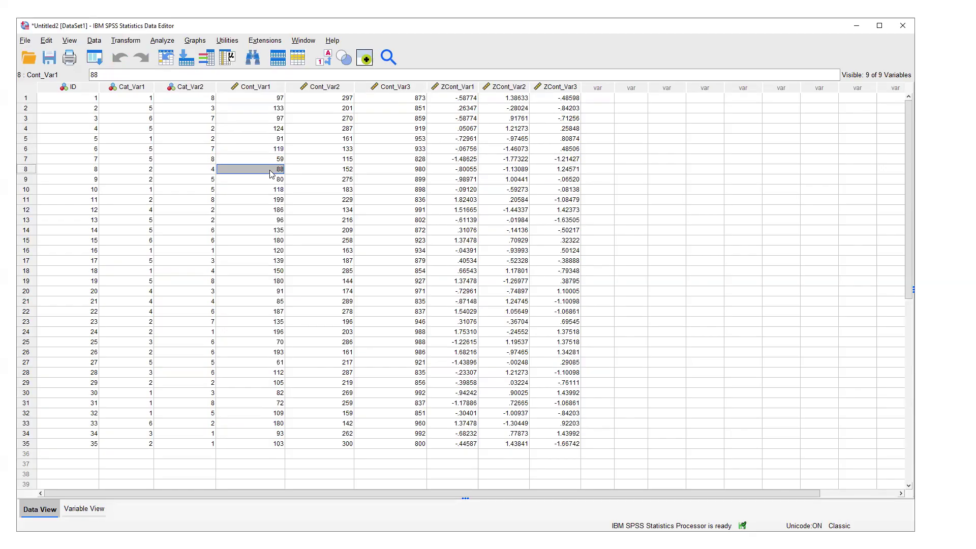
pyautogui.click(272, 180)
pyautogui.click(272, 189)
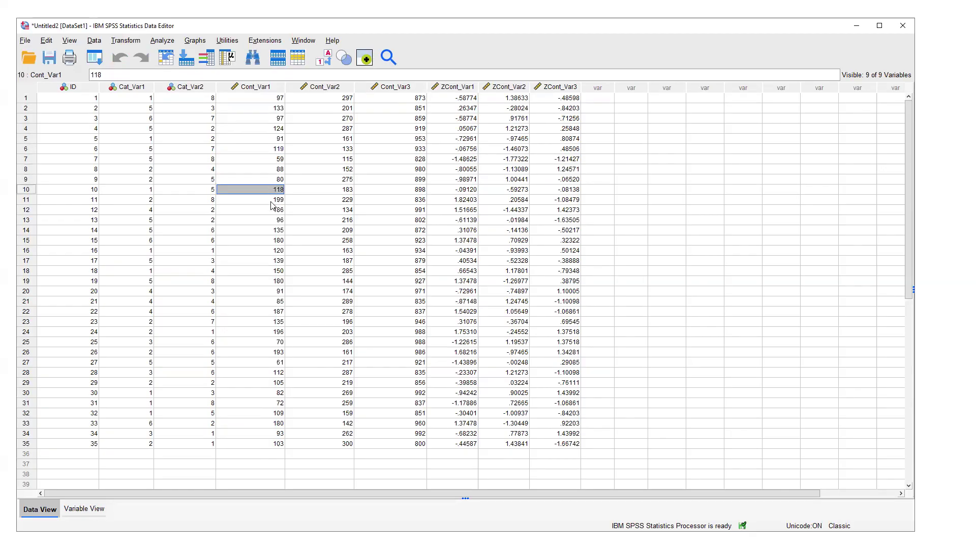
pyautogui.click(274, 200)
pyautogui.click(272, 210)
pyautogui.click(264, 242)
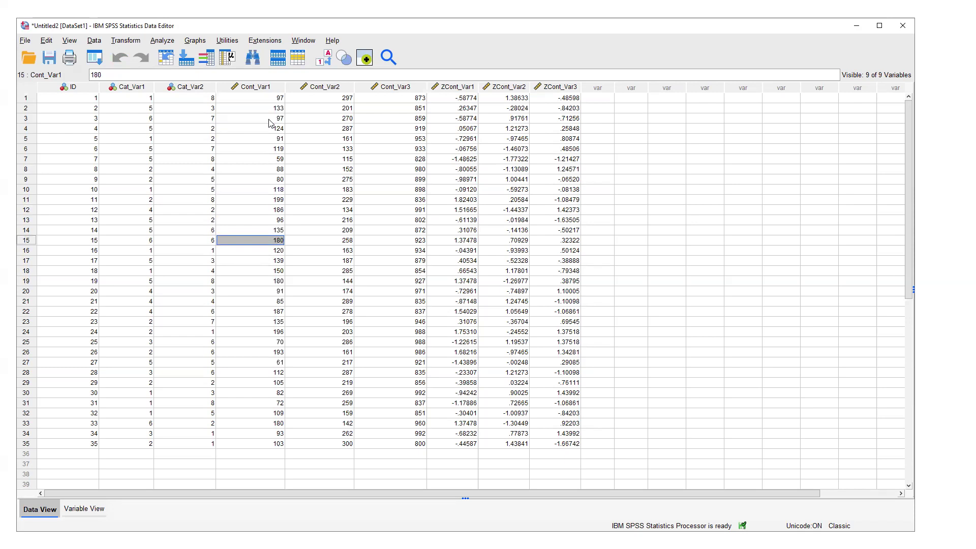
pyautogui.click(270, 99)
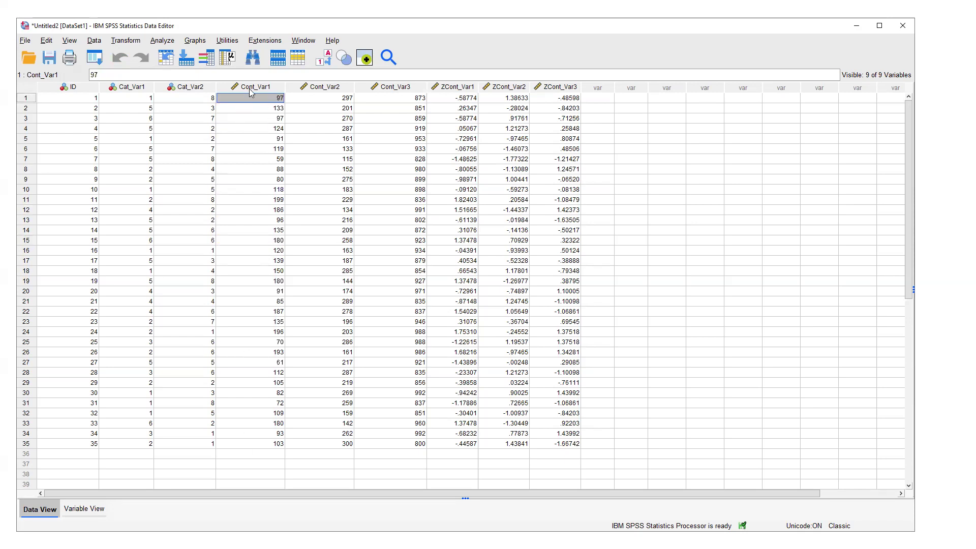
# - Compare single Cont_Var1 and Cont_Var2 values in the first two rows with their z-scores in ZCont_Var1 and ZCont_Var2
pyautogui.click(255, 88)
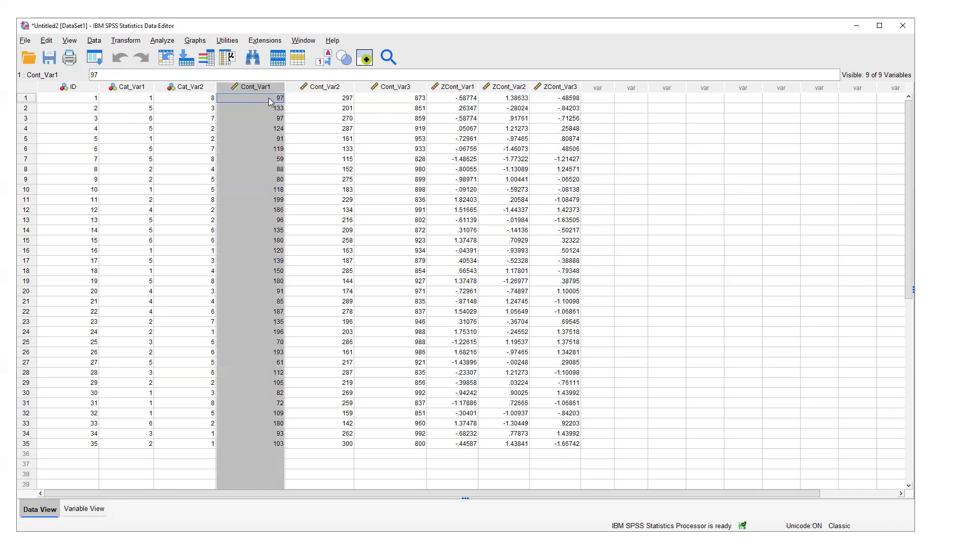
pyautogui.click(268, 108)
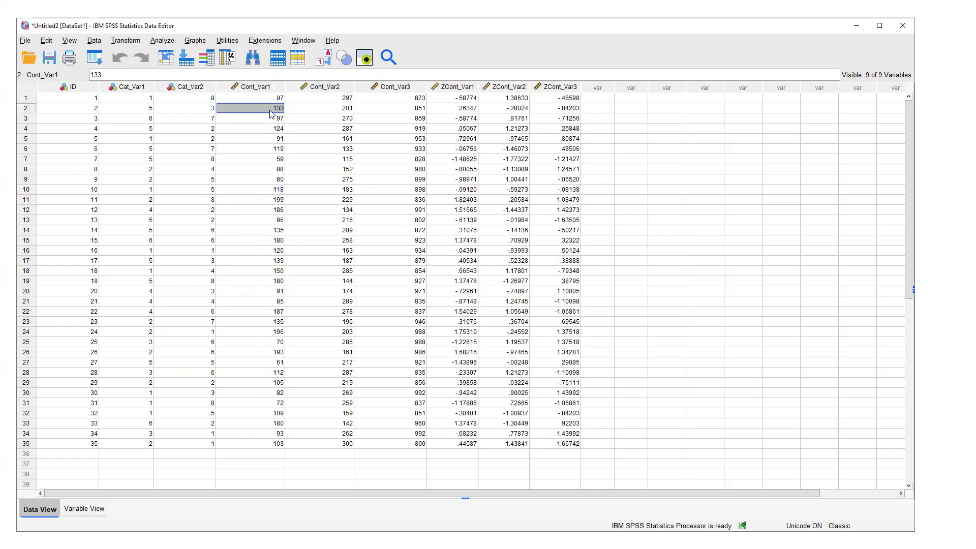
pyautogui.click(271, 102)
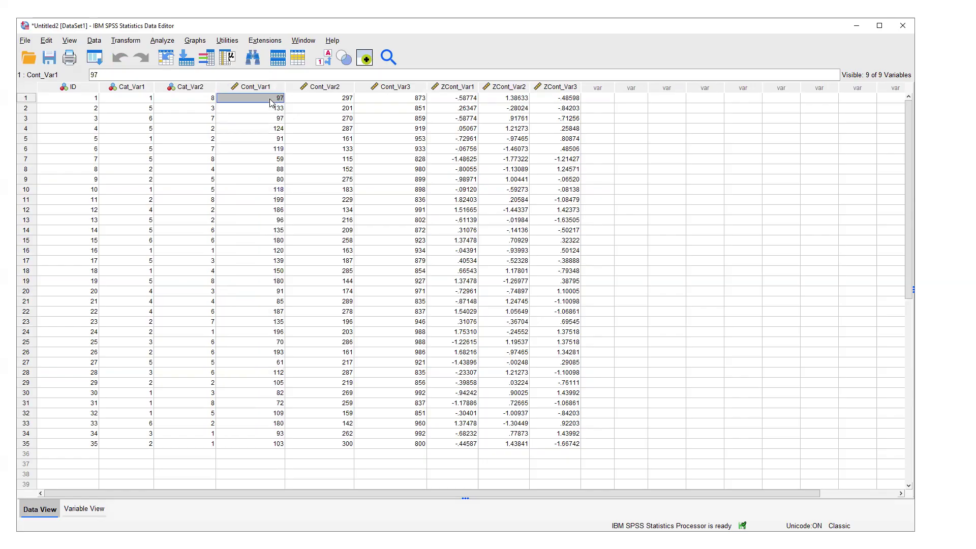
pyautogui.click(461, 102)
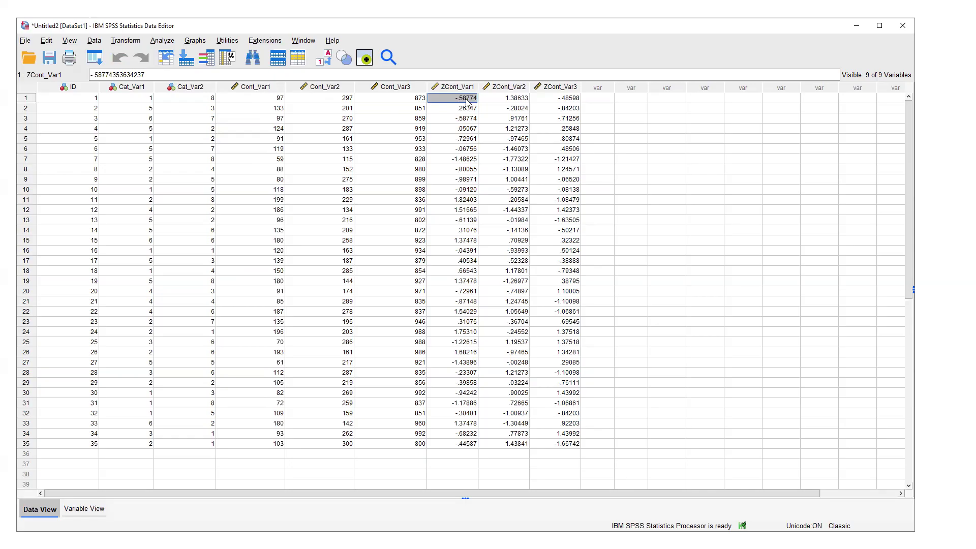
pyautogui.click(268, 111)
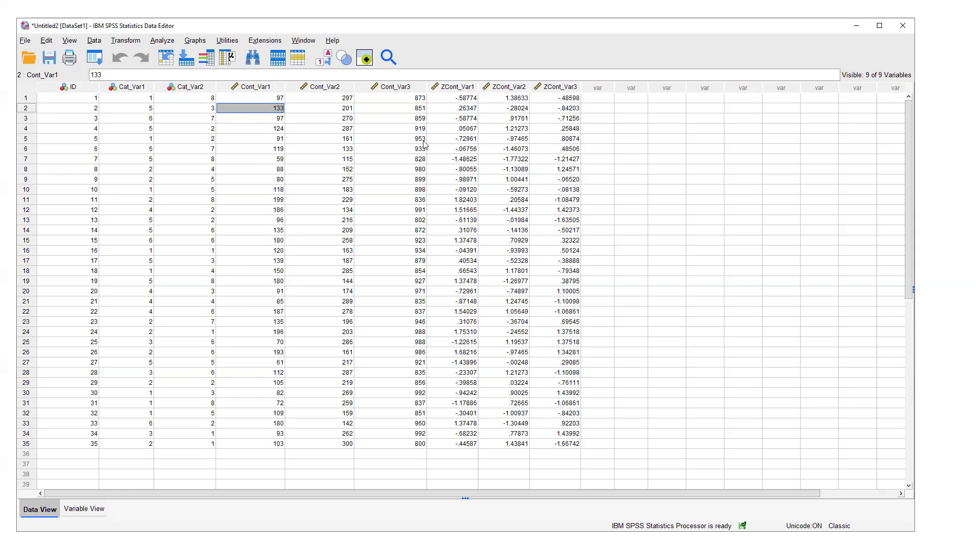
pyautogui.click(462, 110)
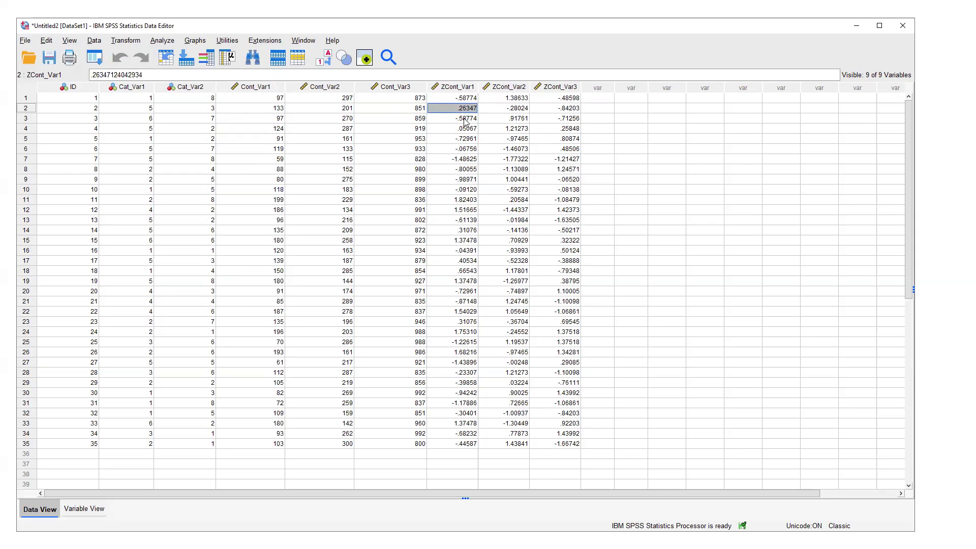
pyautogui.click(346, 89)
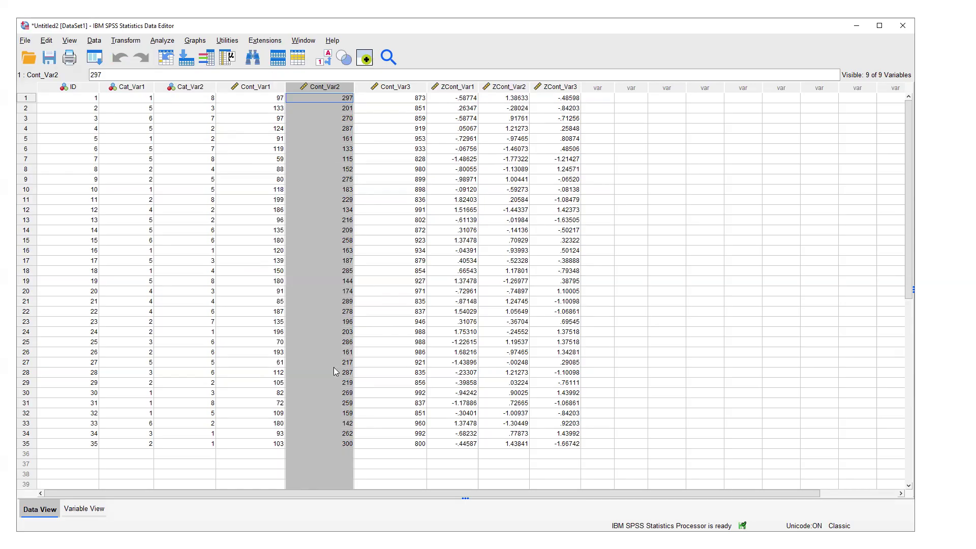
pyautogui.click(351, 99)
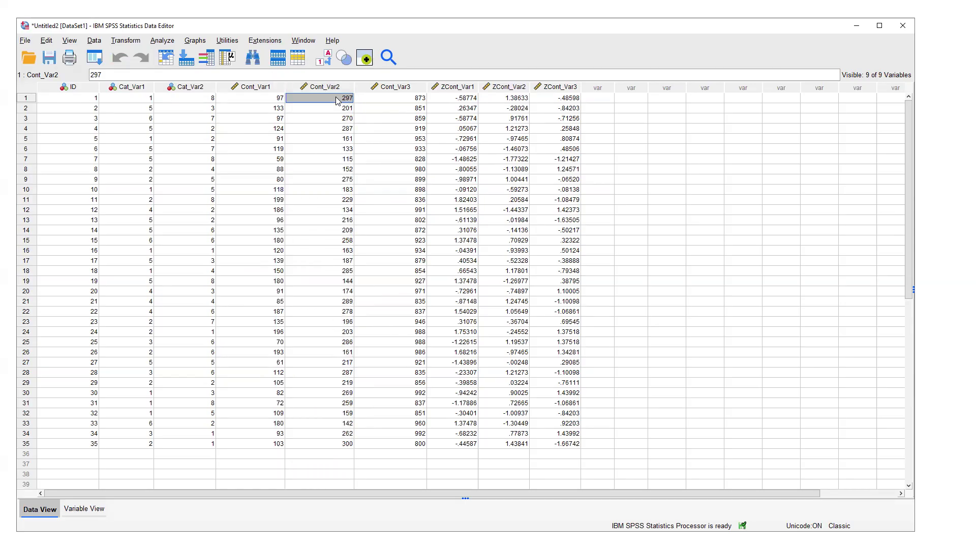
pyautogui.click(514, 100)
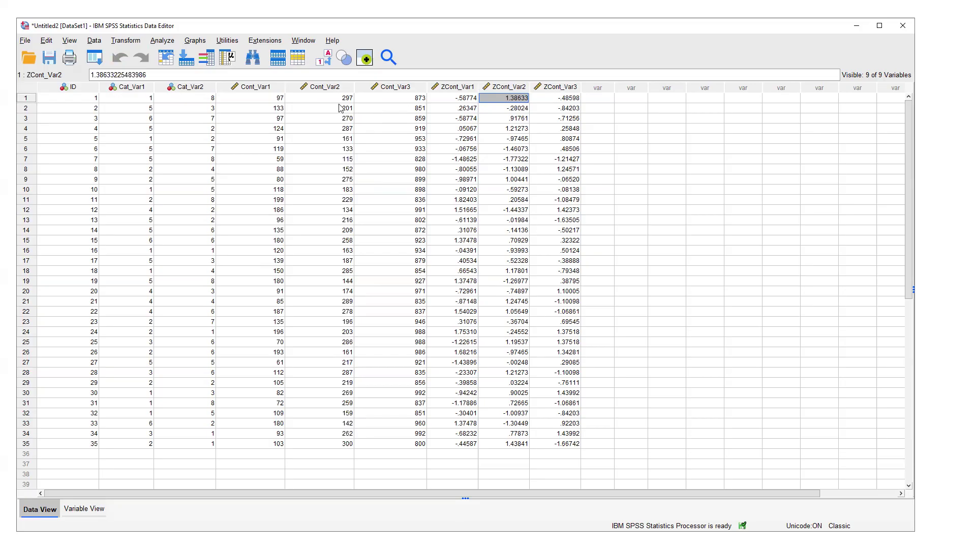
# - Compare the three original continuous variables with the three standardized ones, both as whole columns and for case 1
pyautogui.moveTo(266, 88); pyautogui.dragTo(402, 87)
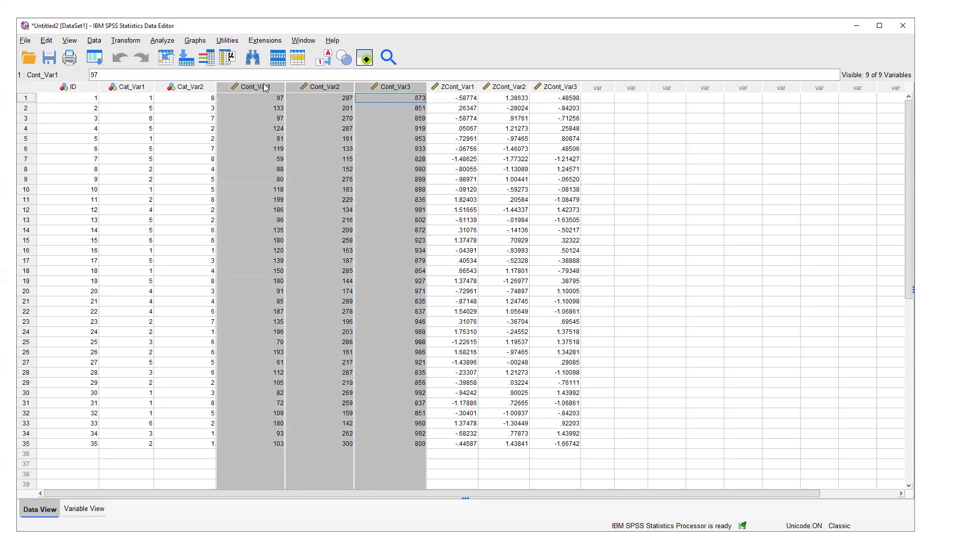
pyautogui.click(460, 90)
pyautogui.moveTo(459, 90); pyautogui.dragTo(568, 89)
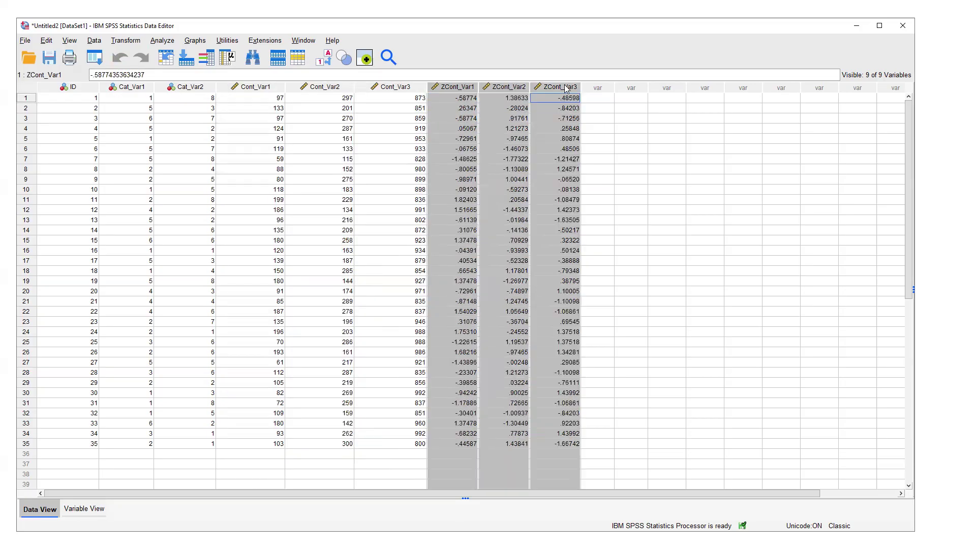
pyautogui.moveTo(260, 98); pyautogui.dragTo(380, 98)
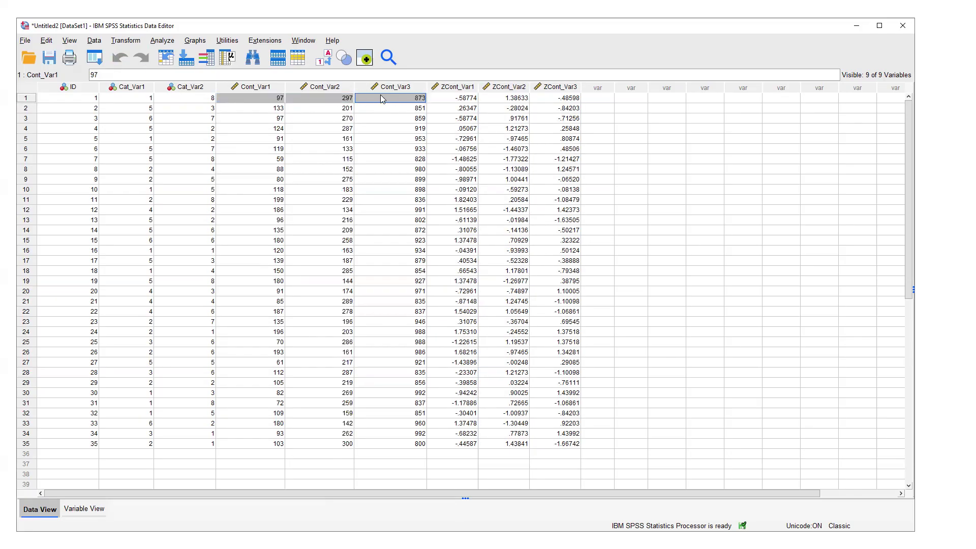
pyautogui.moveTo(455, 98); pyautogui.dragTo(554, 102)
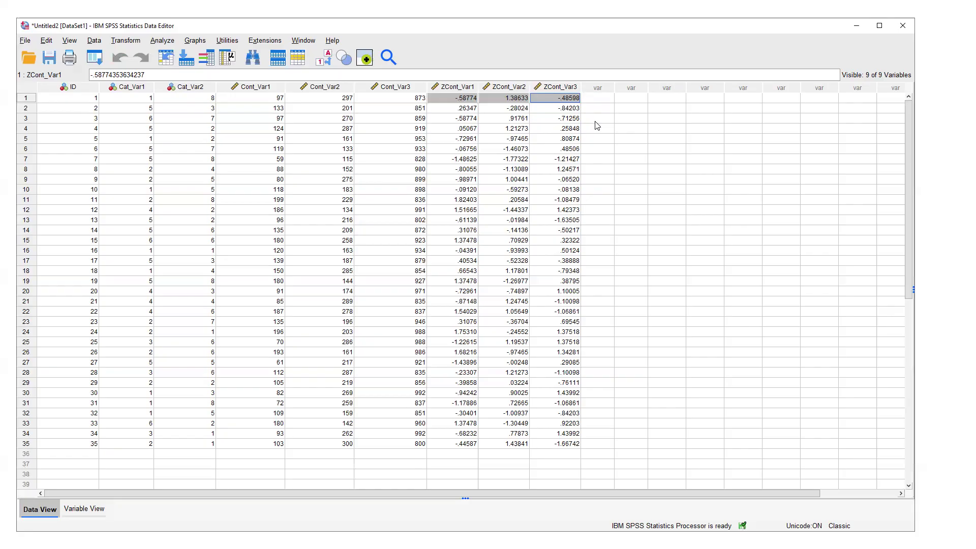
# - Open the K-Means Cluster analysis and add the z-scores of Cont_Var1, Cont_Var2 and Cont_Var3 as its variables
pyautogui.click(164, 44)
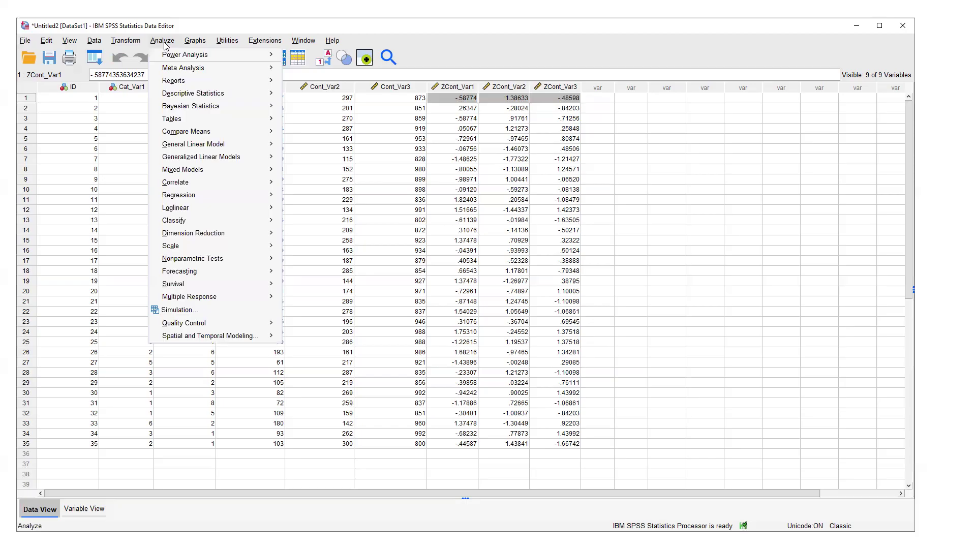
pyautogui.moveTo(249, 219)
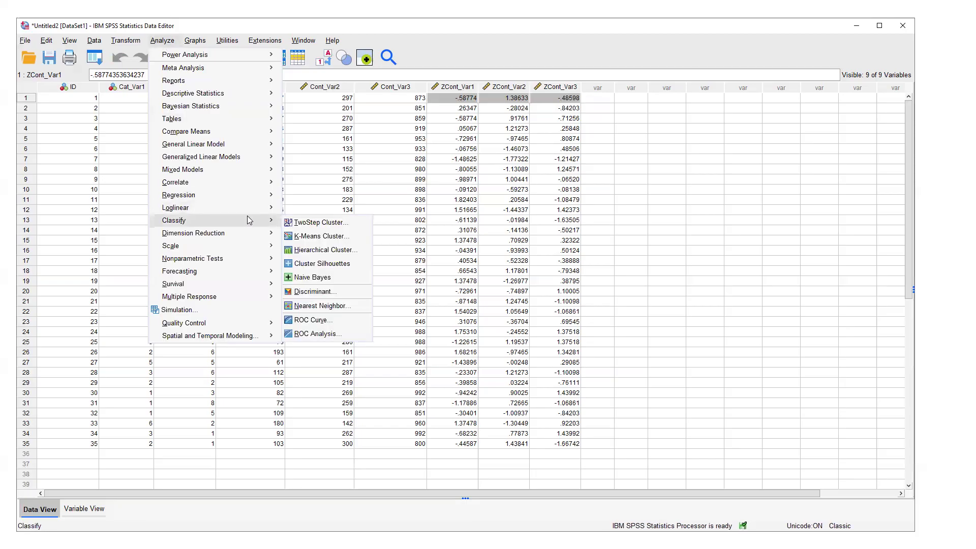
pyautogui.click(331, 238)
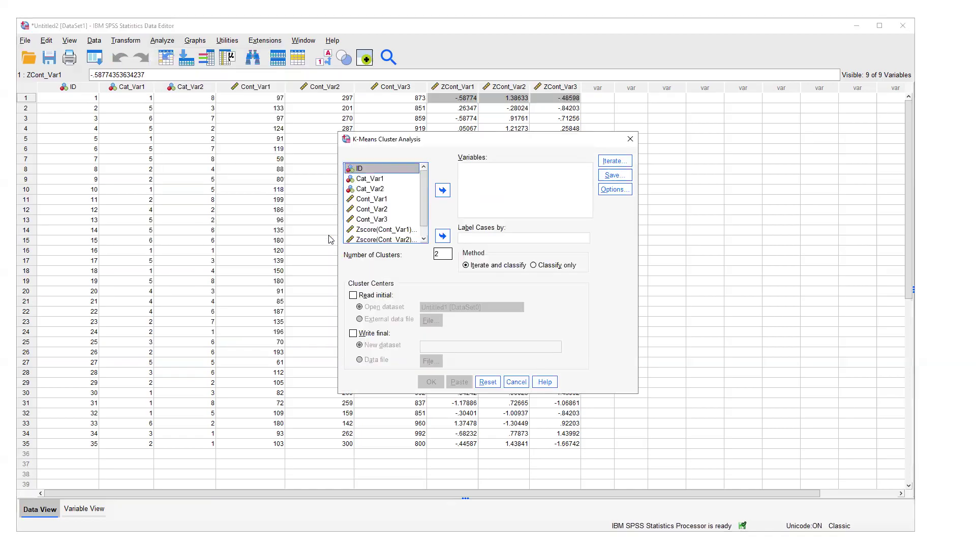
pyautogui.scroll(-1, 405, 222)
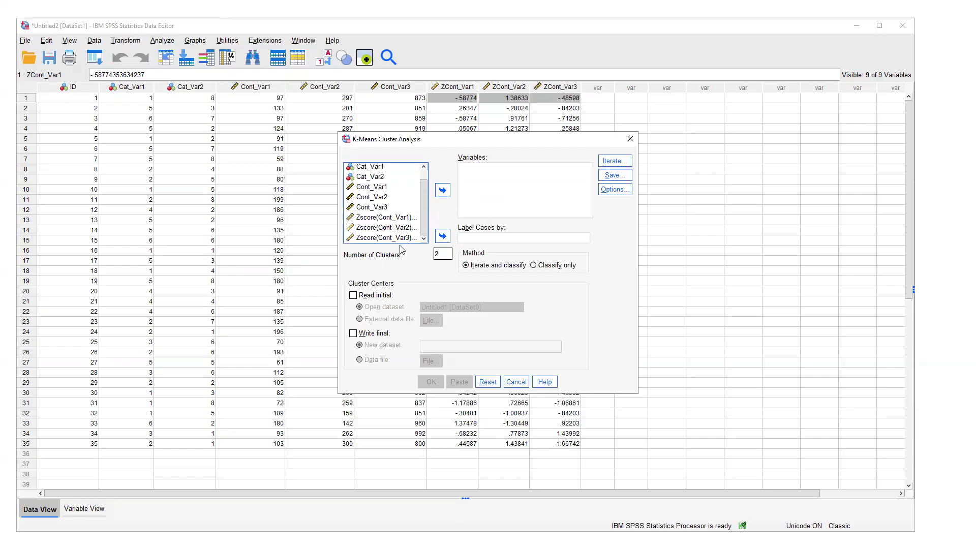
pyautogui.click(404, 219)
pyautogui.keyDown('shift'); pyautogui.click(402, 238); pyautogui.keyUp('shift')
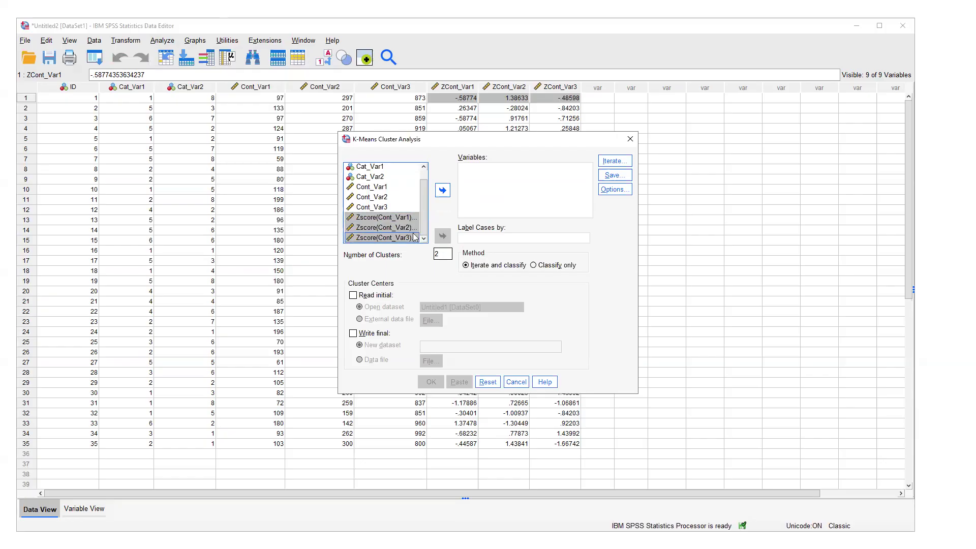
pyautogui.click(443, 190)
# - Try 5 and 7 as the number of clusters and set it back to 2
pyautogui.doubleClick(445, 254)
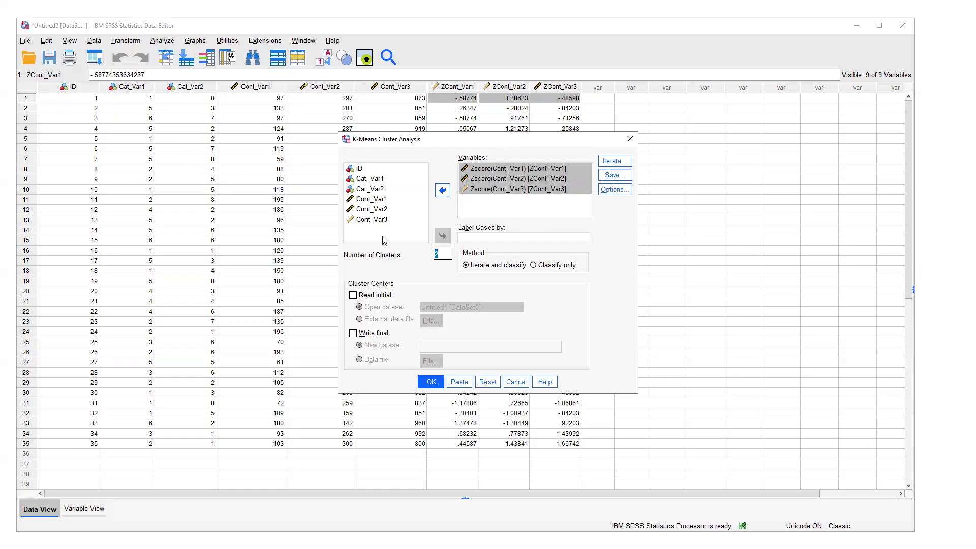
pyautogui.click(449, 254)
pyautogui.press('BackSpace')
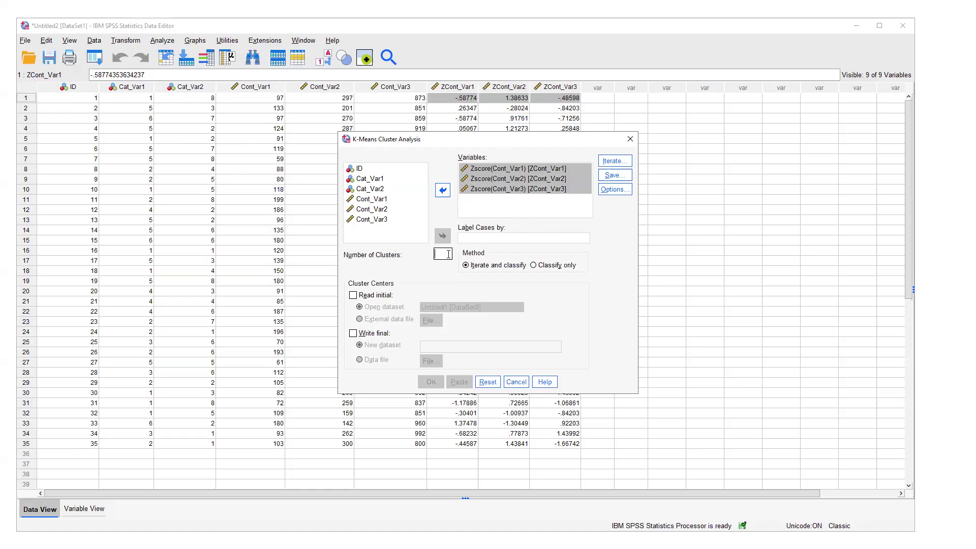
pyautogui.write('5')
pyautogui.press('BackSpace')
pyautogui.write('7')
pyautogui.press('BackSpace')
pyautogui.write('2')
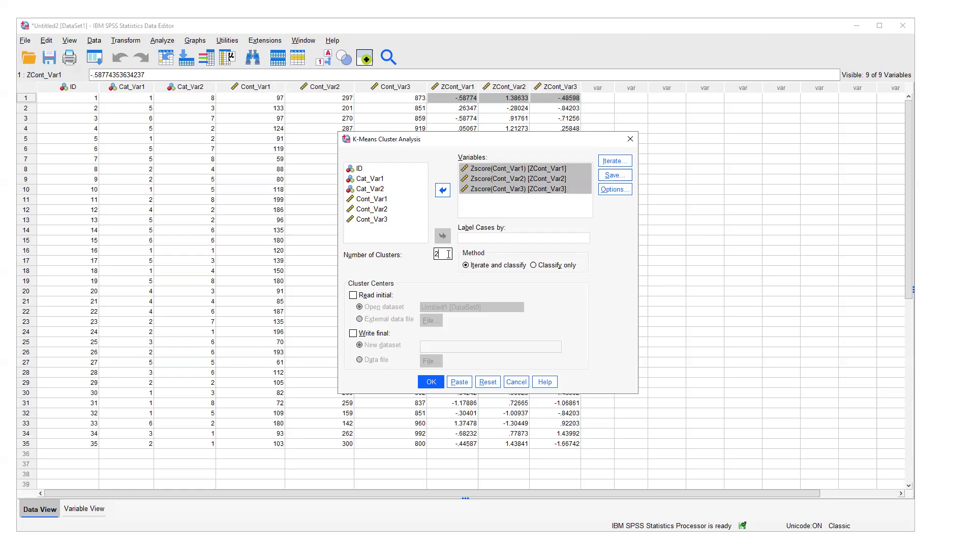
# - Run the K-means analysis with cluster membership and distance from cluster center saved as new variables
pyautogui.click(632, 180)
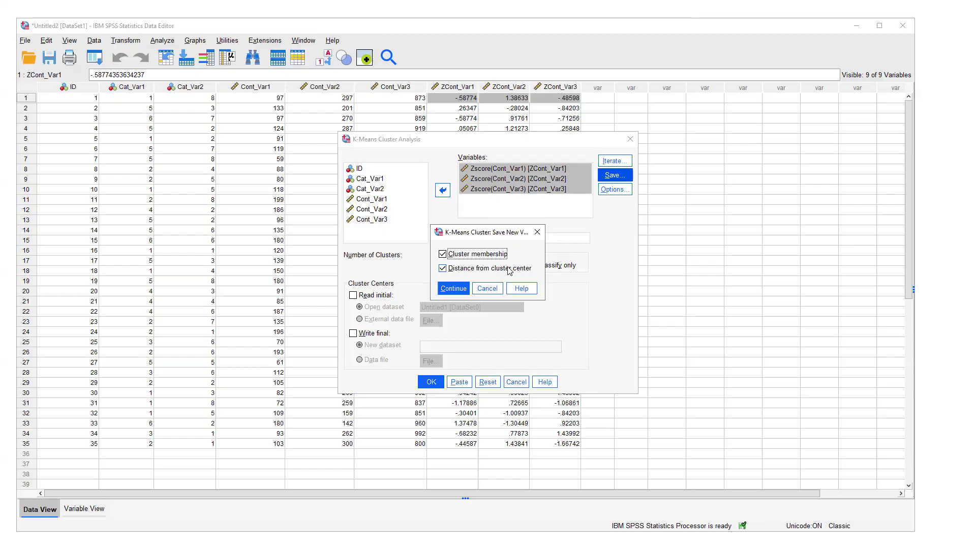
pyautogui.click(455, 291)
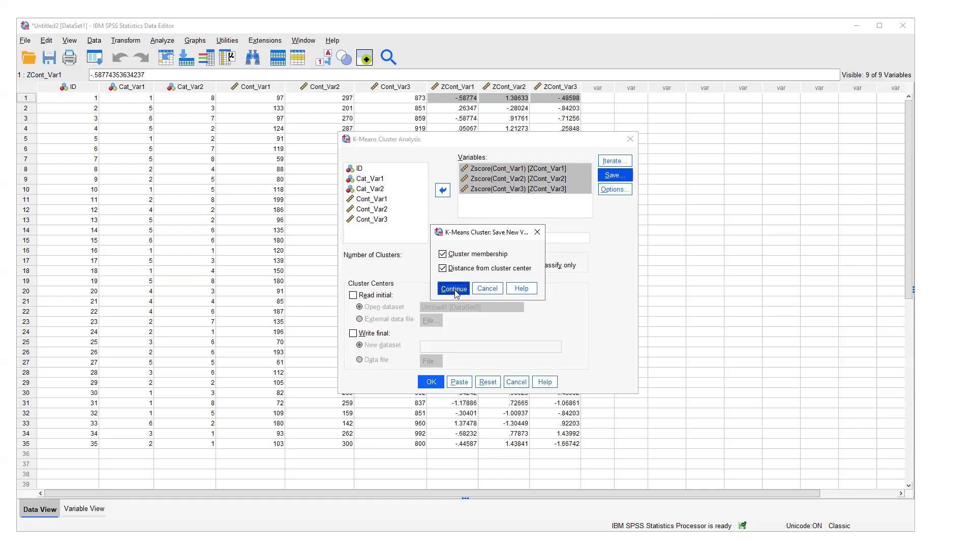
pyautogui.click(454, 293)
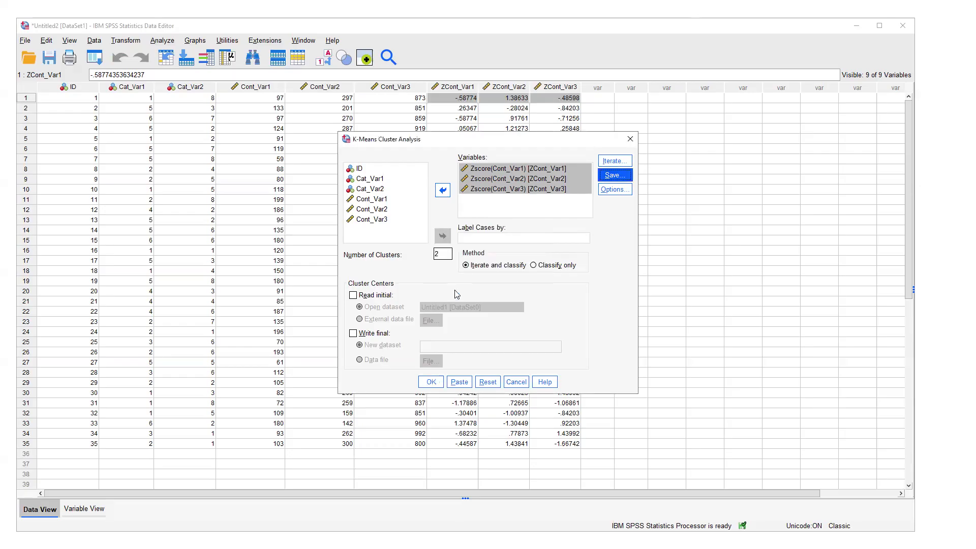
pyautogui.click(431, 383)
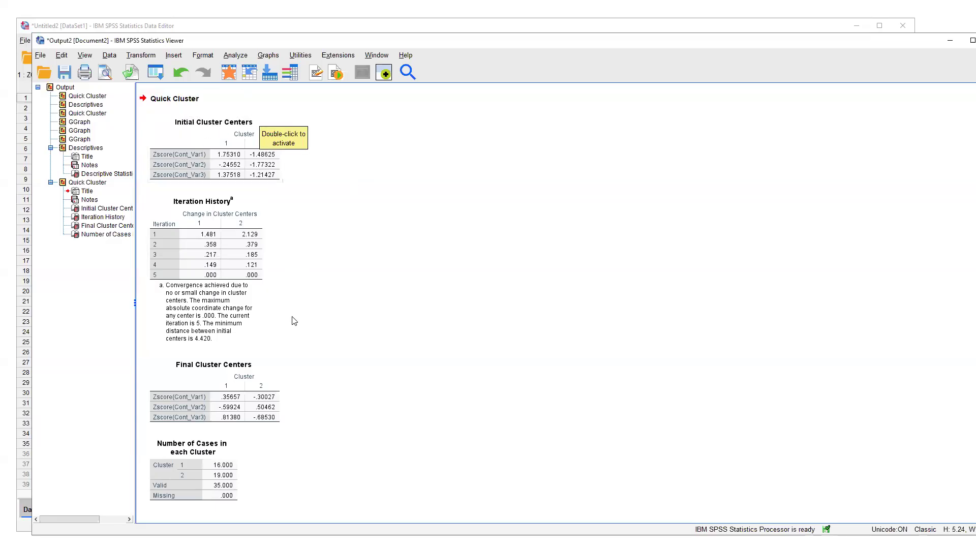
# - Review the Quick Cluster output, covering the iteration history, final cluster centers and number of cases in each cluster
pyautogui.click(257, 317)
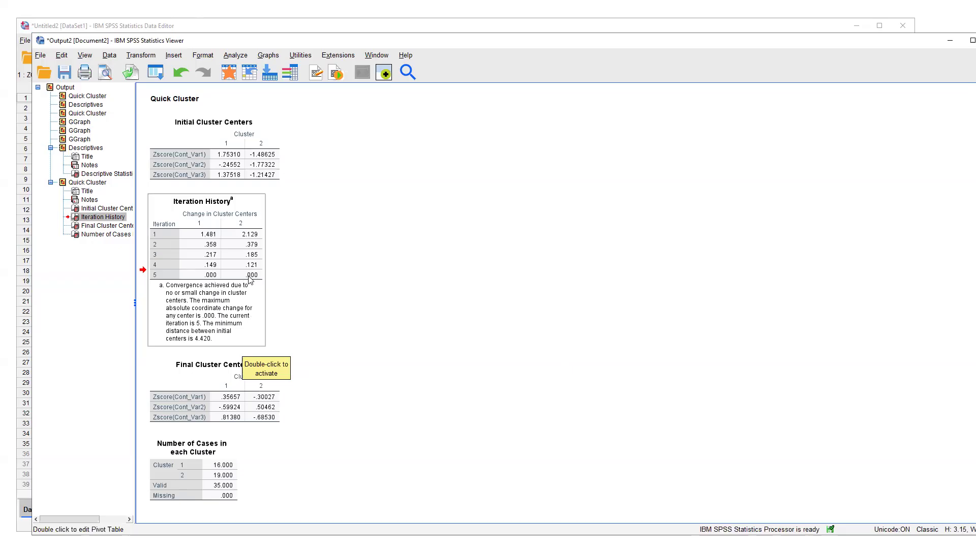
pyautogui.click(326, 307)
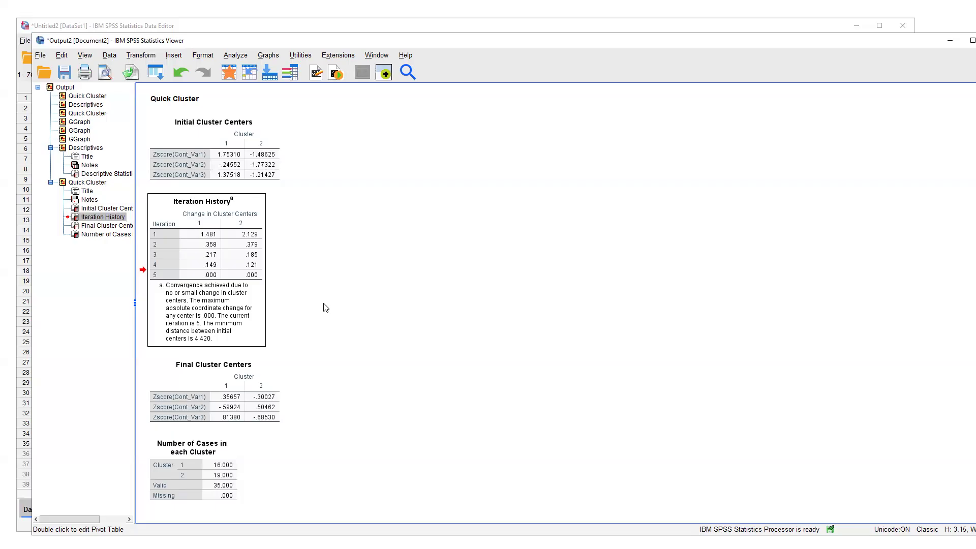
pyautogui.click(224, 302)
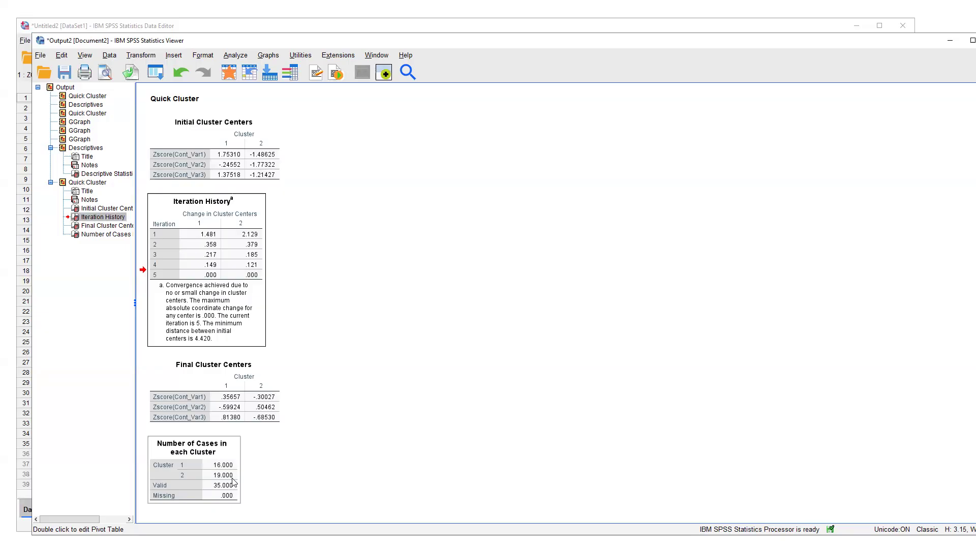
pyautogui.click(273, 417)
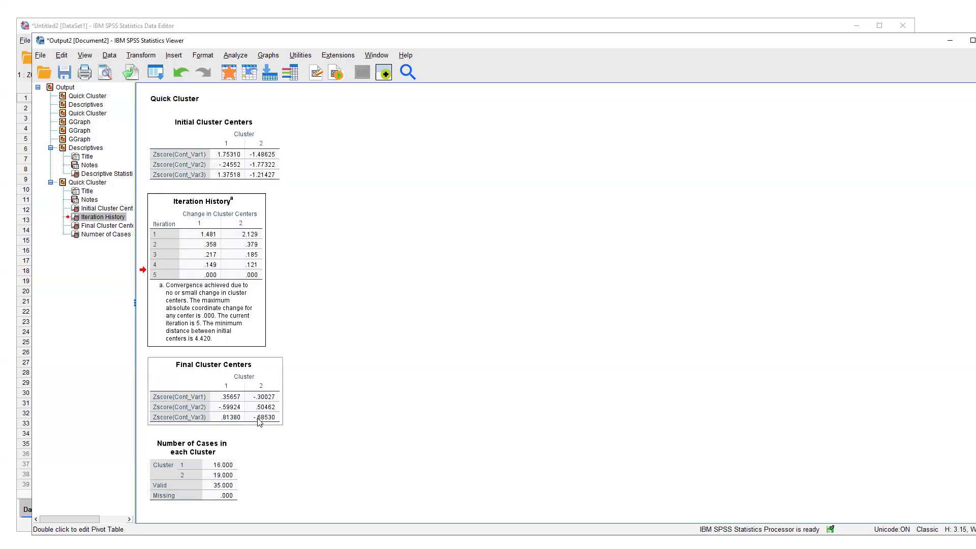
# - Create a bar graph from all the values in the Final Cluster Centers pivot table and view it in the output
pyautogui.doubleClick(249, 400)
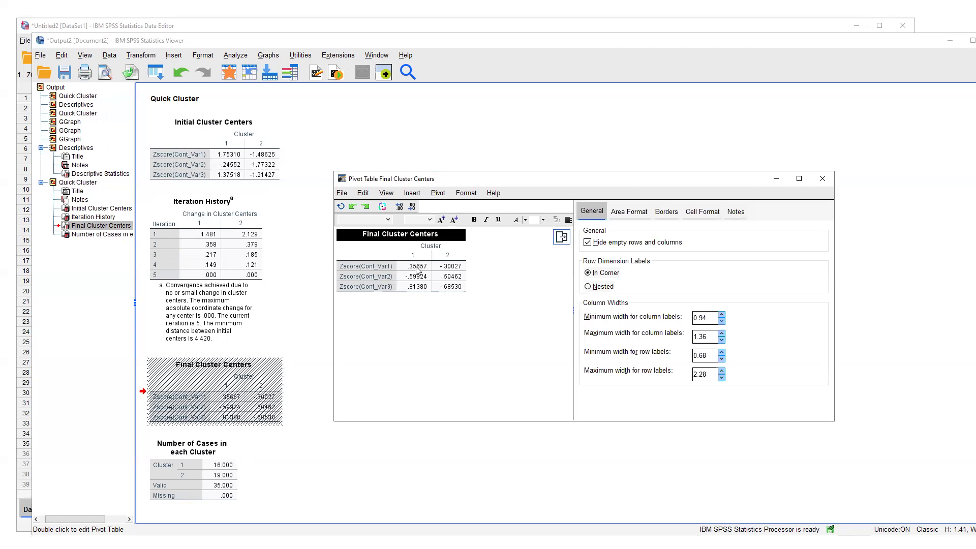
pyautogui.moveTo(416, 268); pyautogui.dragTo(448, 288)
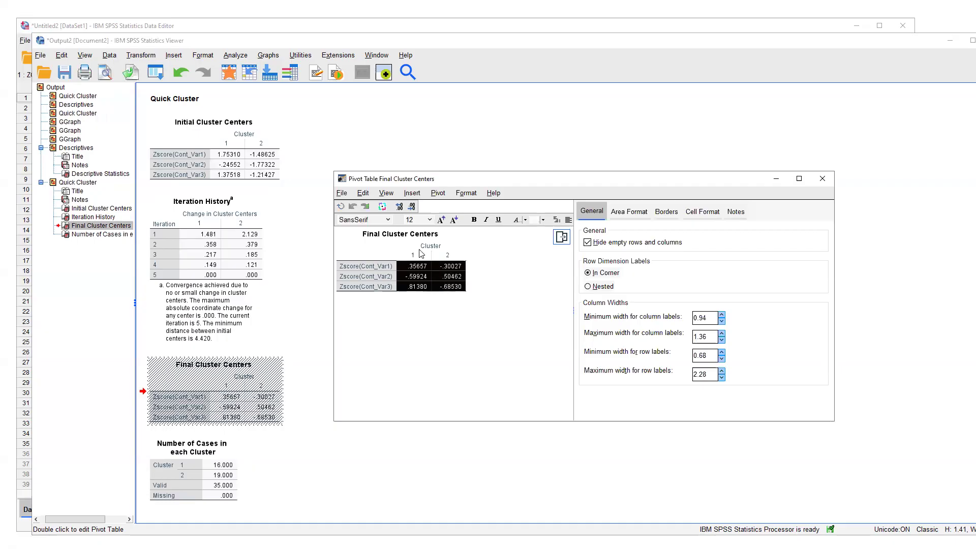
pyautogui.rightClick(442, 281)
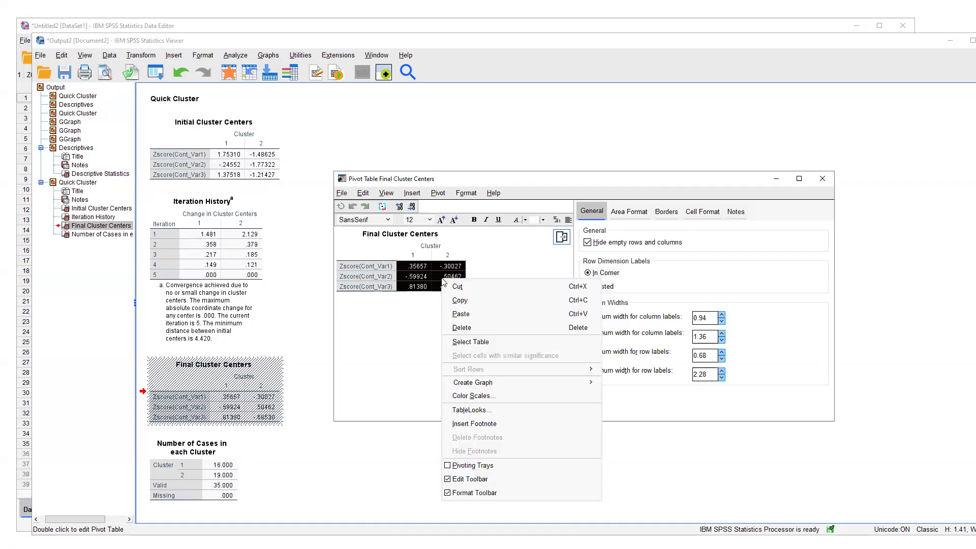
pyautogui.moveTo(512, 387)
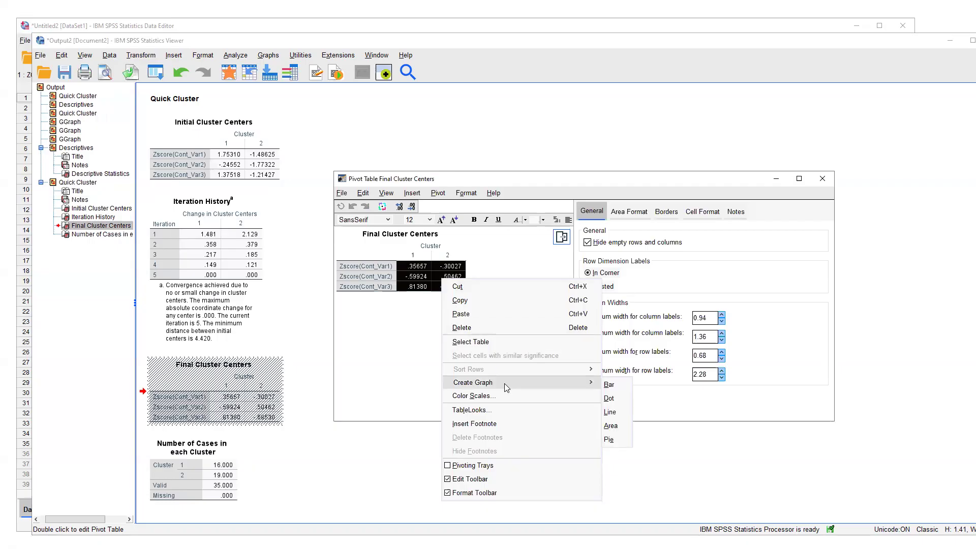
pyautogui.click(610, 385)
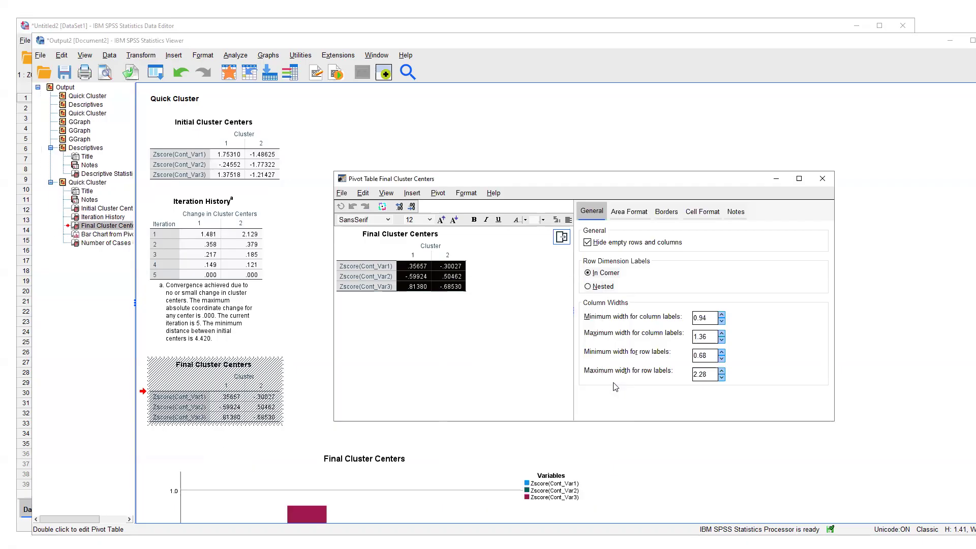
pyautogui.click(821, 179)
pyautogui.scroll(-5, 575, 284)
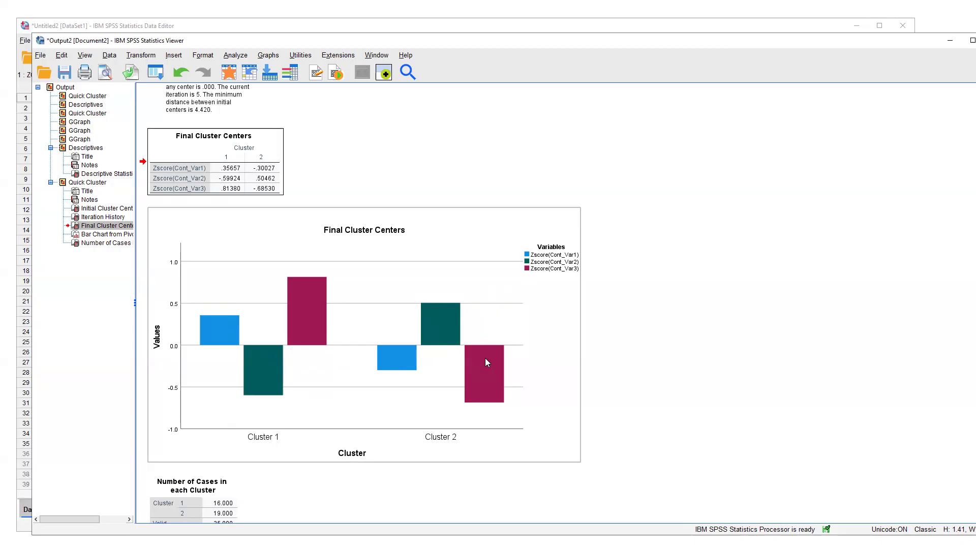
pyautogui.scroll(-1, 570, 349)
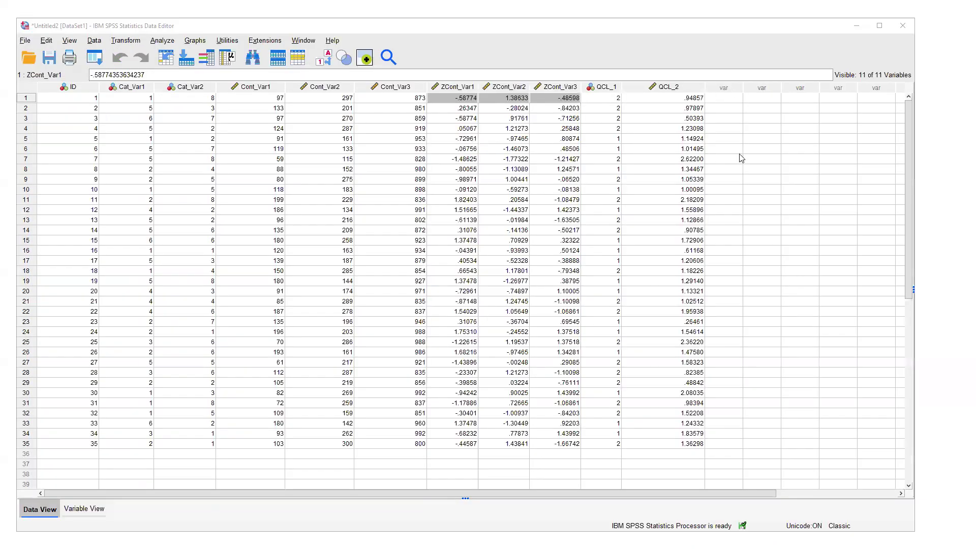
# - Delete the QCL_2 distance variable from the dataset
pyautogui.click(738, 153)
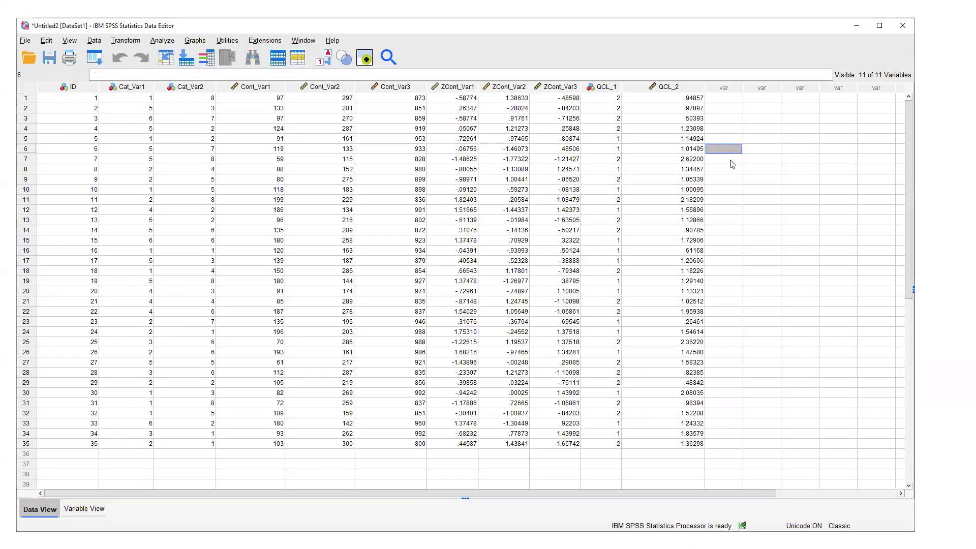
pyautogui.rightClick(670, 87)
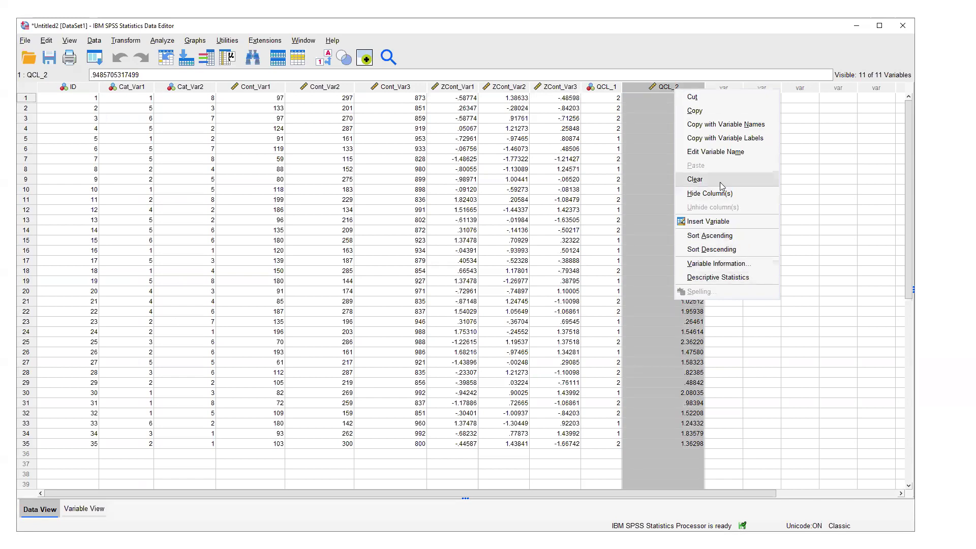
pyautogui.click(720, 181)
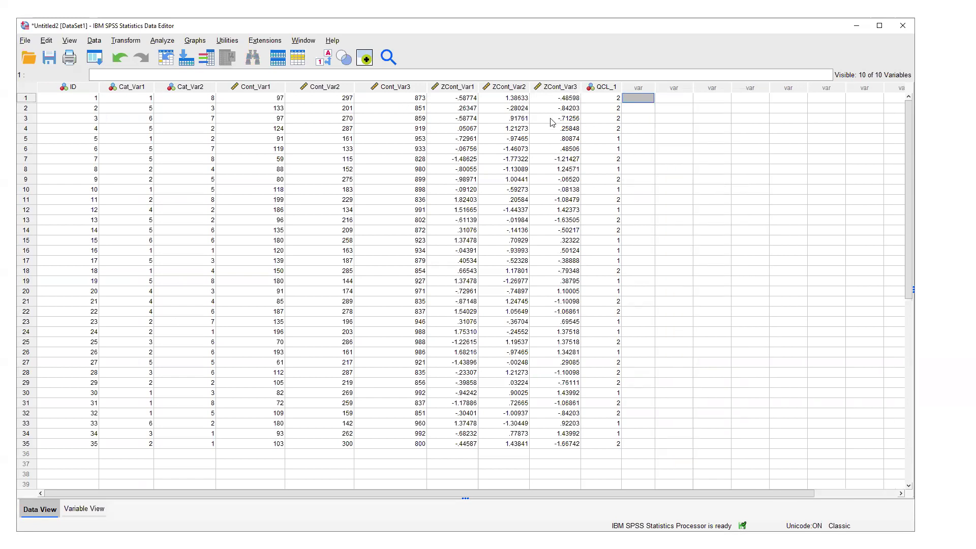
# - Compare QCL_1 with the three z-score columns and sort the cases in ascending order of QCL_1
pyautogui.click(613, 87)
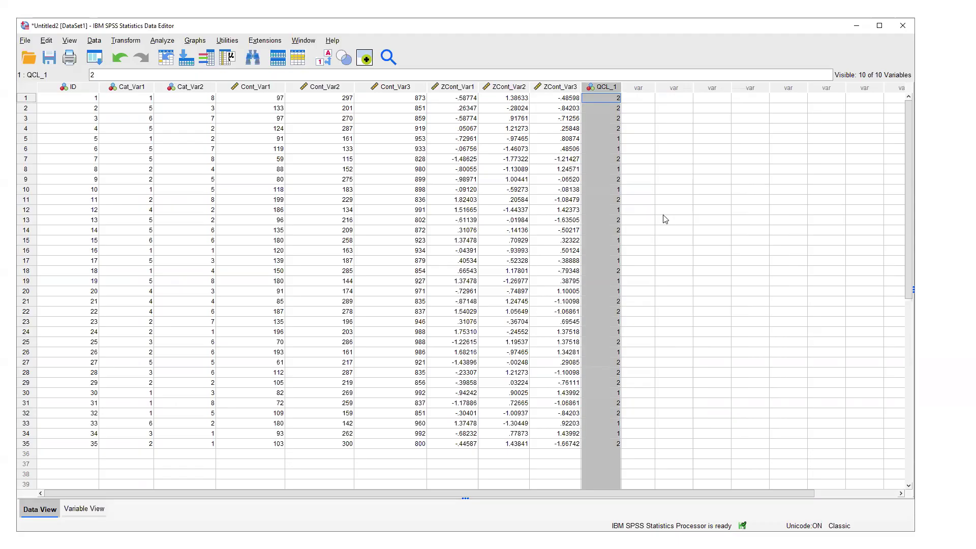
pyautogui.moveTo(461, 89); pyautogui.dragTo(565, 97)
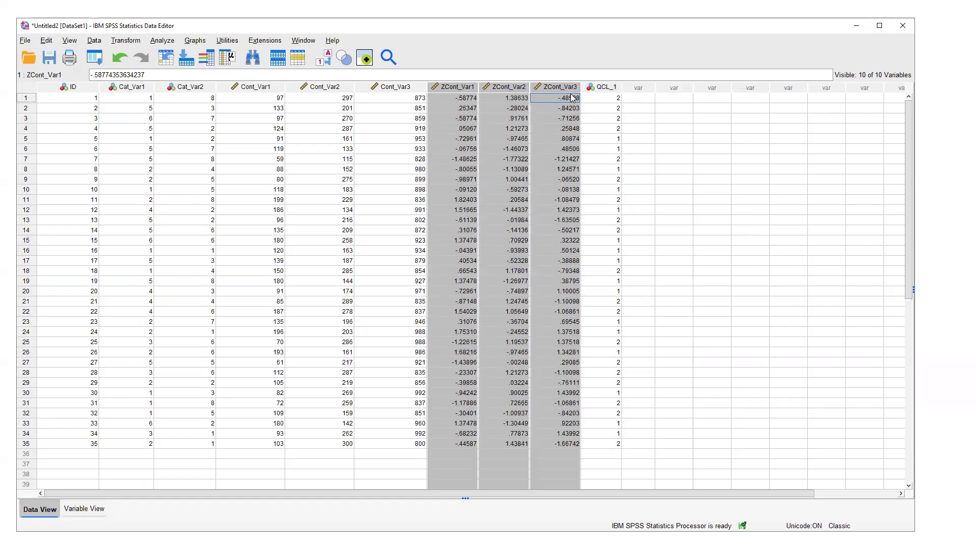
pyautogui.click(613, 87)
pyautogui.rightClick(610, 87)
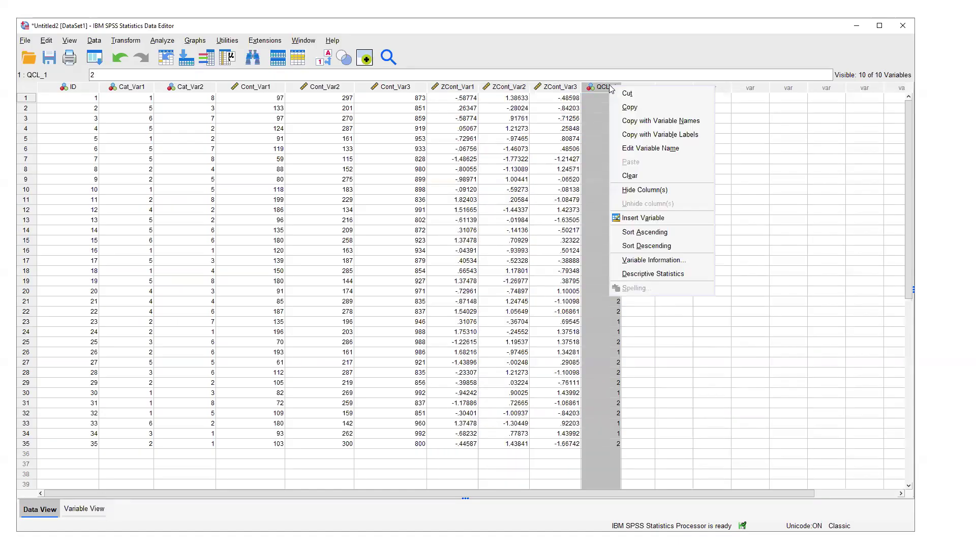
pyautogui.click(685, 233)
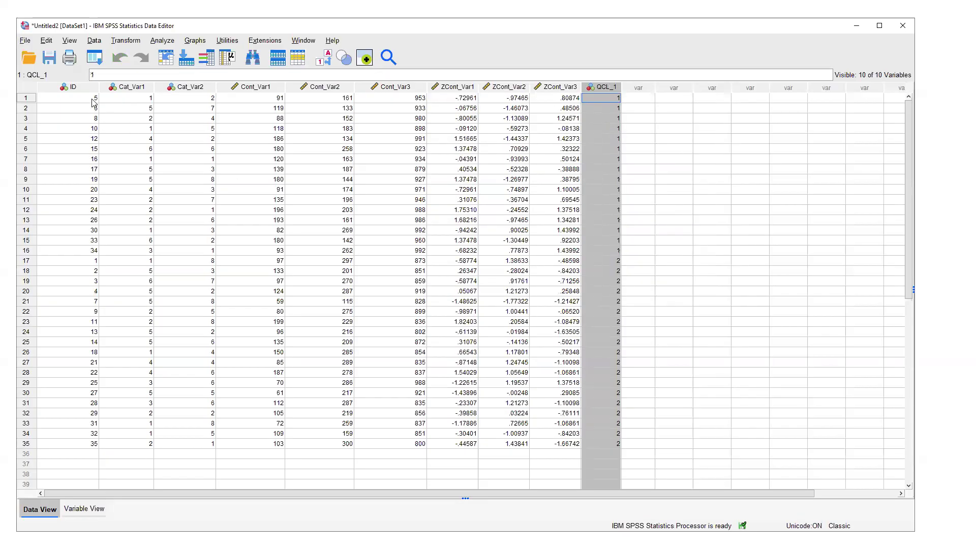
# - Highlight the cluster 1 cases, the cluster 2 cases and the ZCont_Var3 values of cluster 2 for inspection
pyautogui.moveTo(616, 250); pyautogui.dragTo(53, 98)
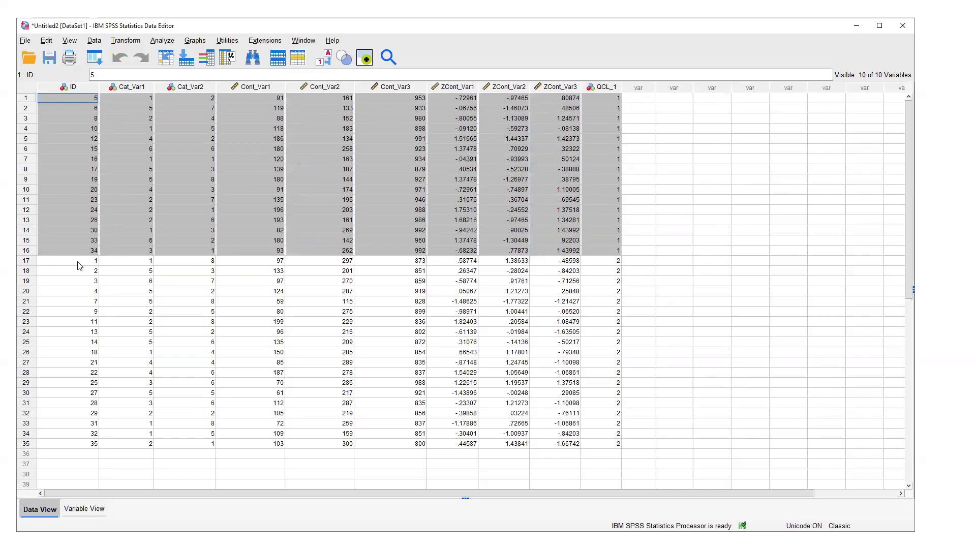
pyautogui.moveTo(82, 263); pyautogui.dragTo(600, 449)
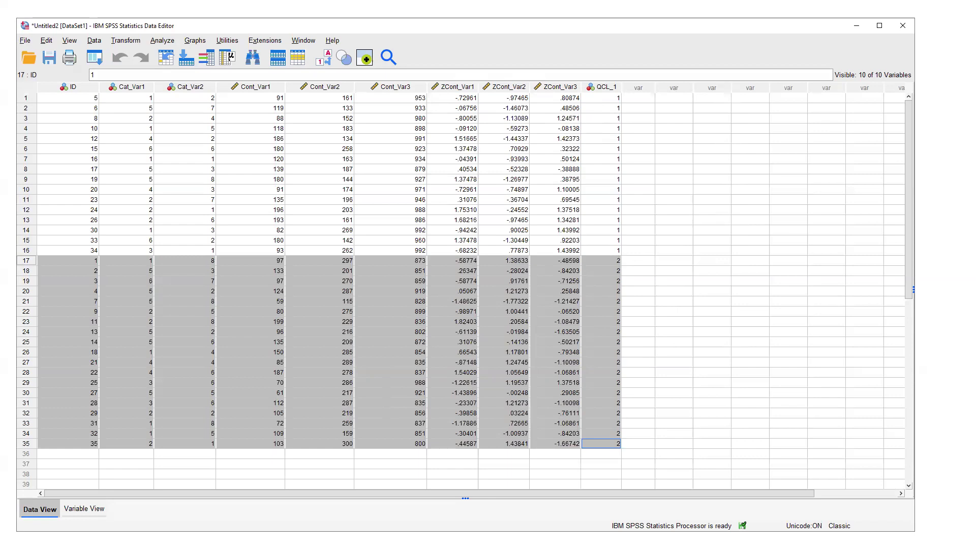
pyautogui.click(572, 262)
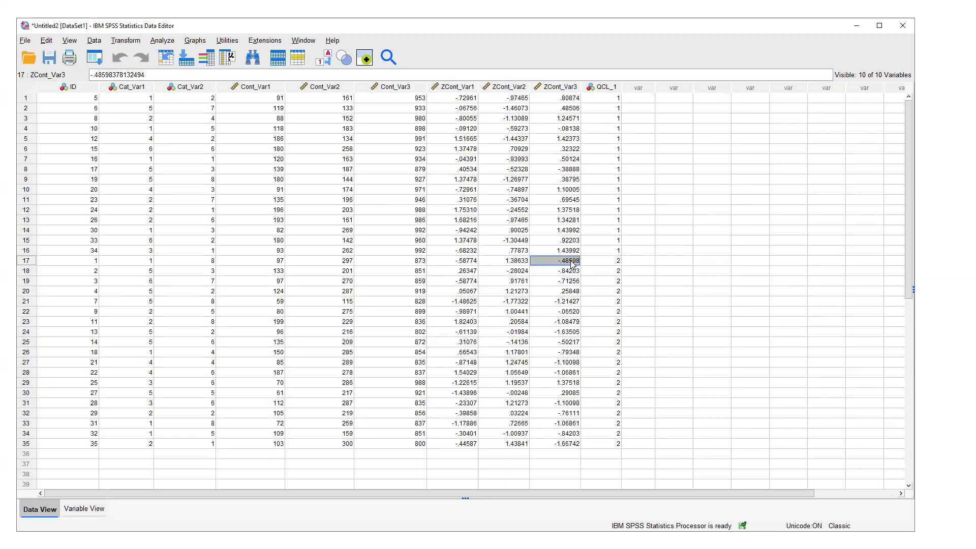
pyautogui.moveTo(571, 263); pyautogui.dragTo(566, 447)
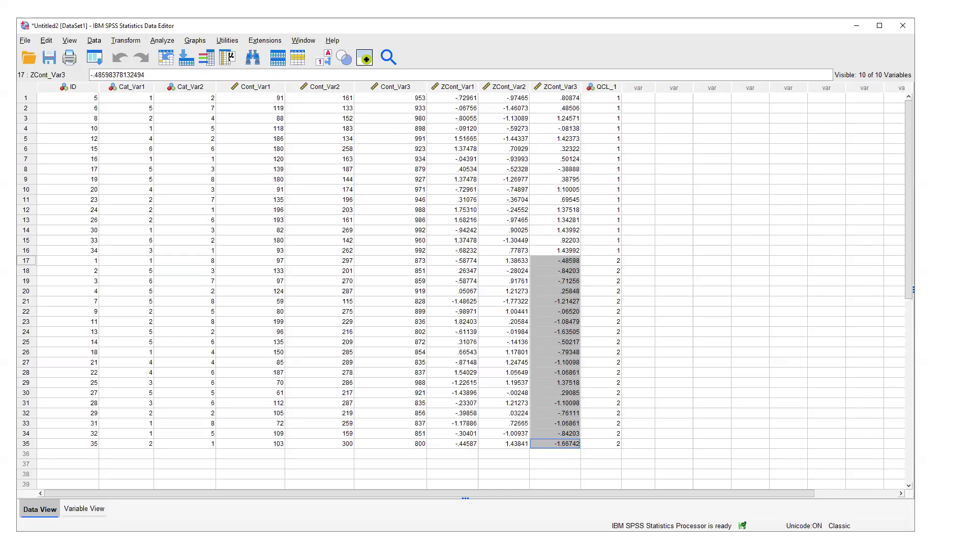
# - Compare the ZCont_Var3 values of the cluster 1 cases with the final cluster centers bar chart in the output
pyautogui.click(364, 58)
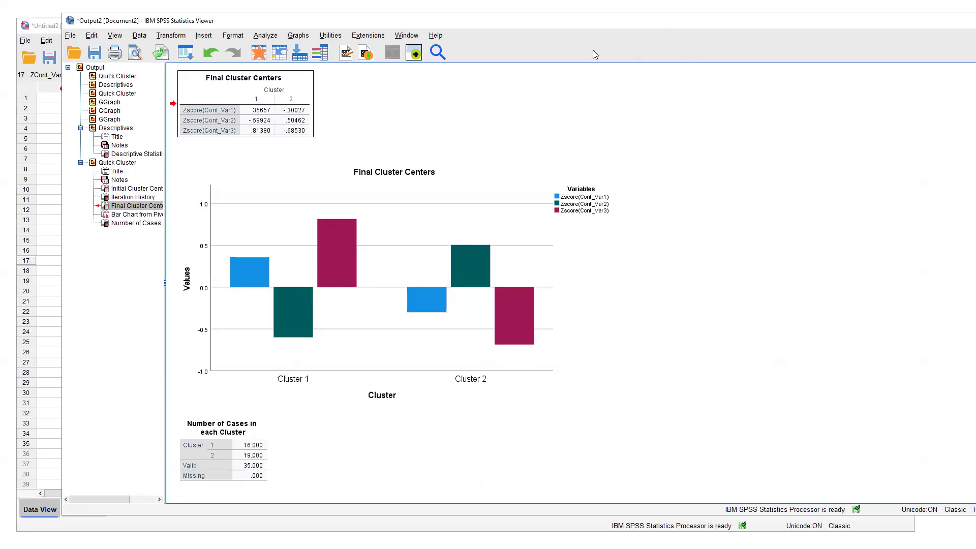
pyautogui.hotkey('alt', 'Tab')
pyautogui.click(567, 254)
pyautogui.moveTo(567, 254); pyautogui.dragTo(559, 97)
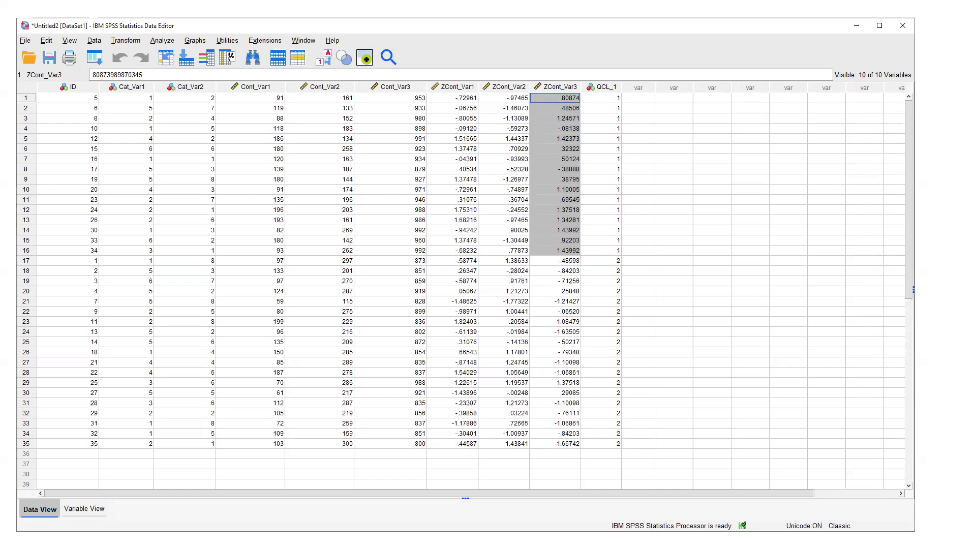
pyautogui.hotkey('alt', 'Tab')
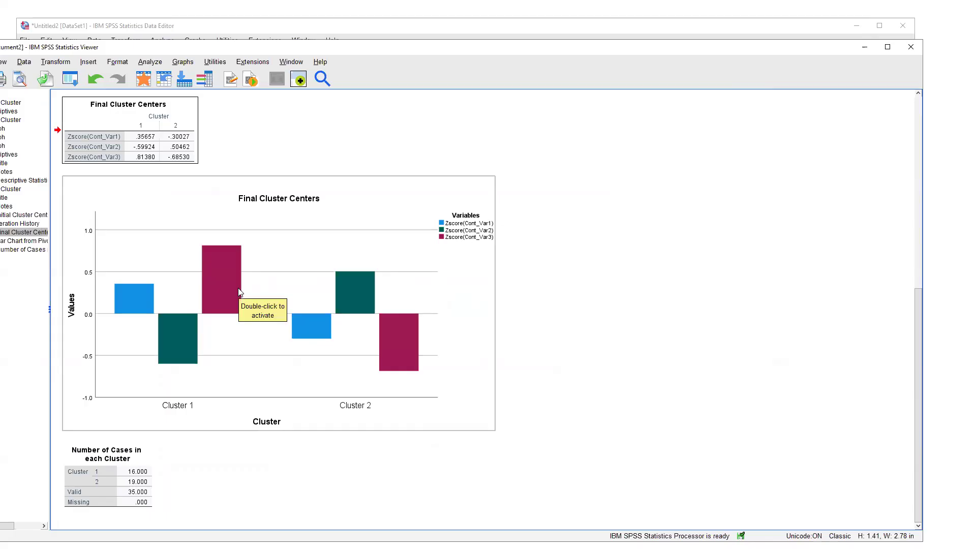
pyautogui.click(526, 376)
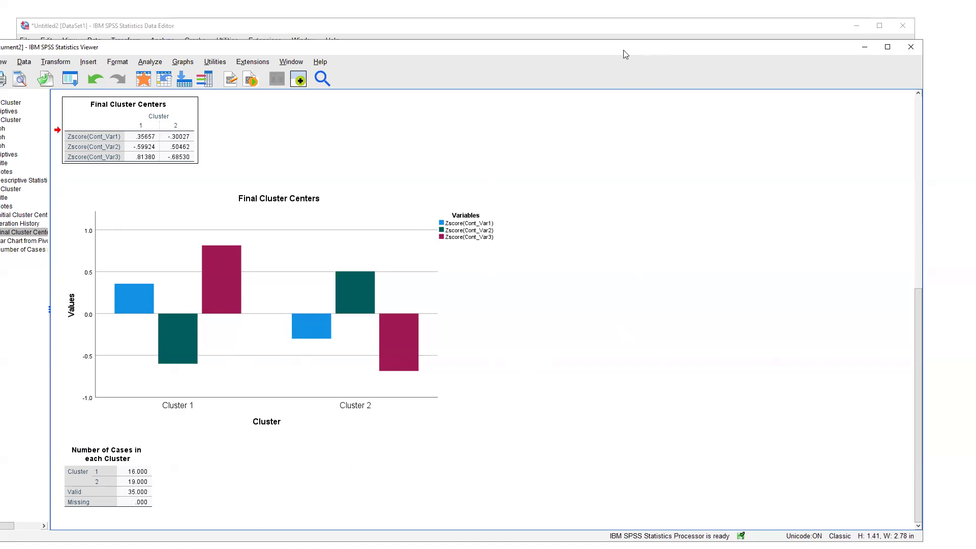
# - Return to the data and highlight the QCL_1 cluster membership of all cases
pyautogui.click(625, 25)
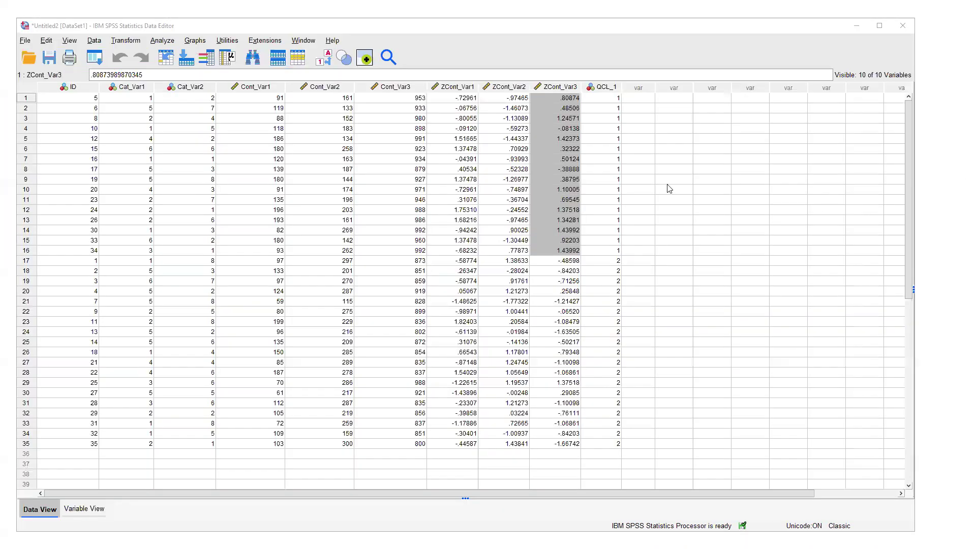
pyautogui.click(605, 99)
pyautogui.moveTo(606, 99); pyautogui.dragTo(600, 474)
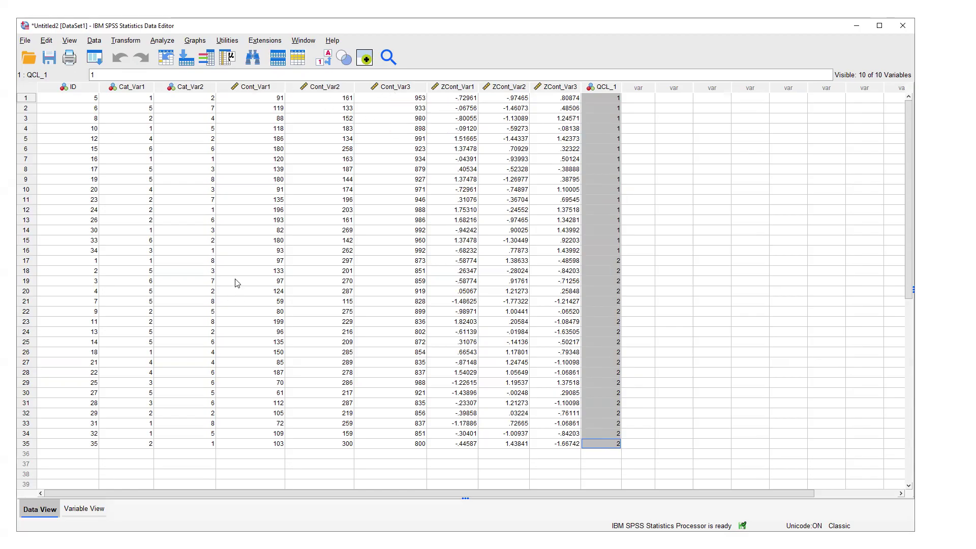
# - Open the Chart Builder, reset its previous chart and start a Scatter Plot from the Scatter/Dot gallery
pyautogui.click(197, 42)
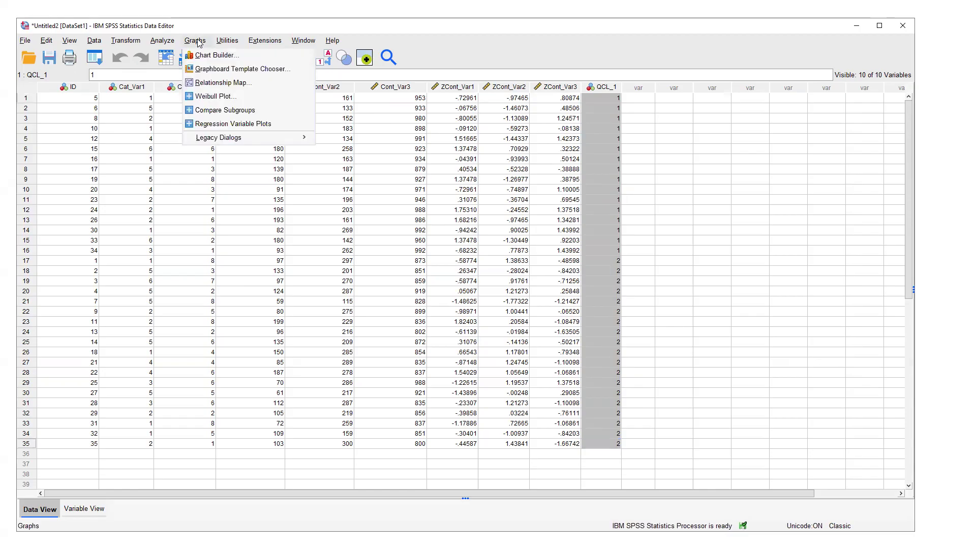
pyautogui.click(216, 55)
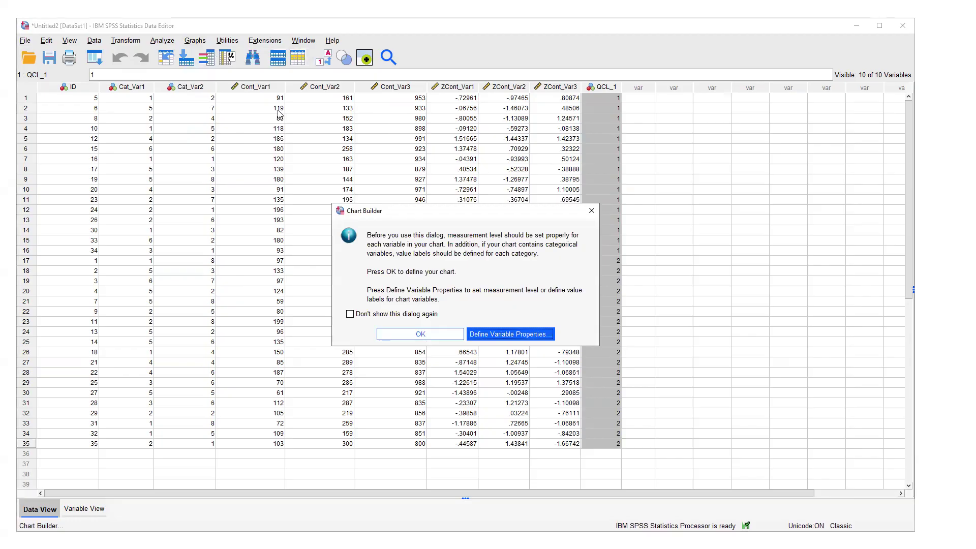
pyautogui.click(429, 337)
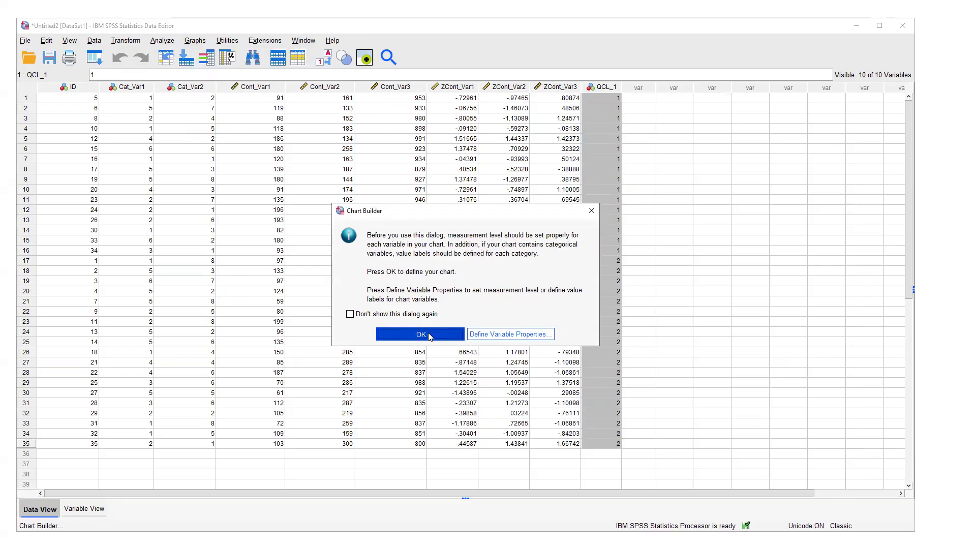
pyautogui.click(430, 336)
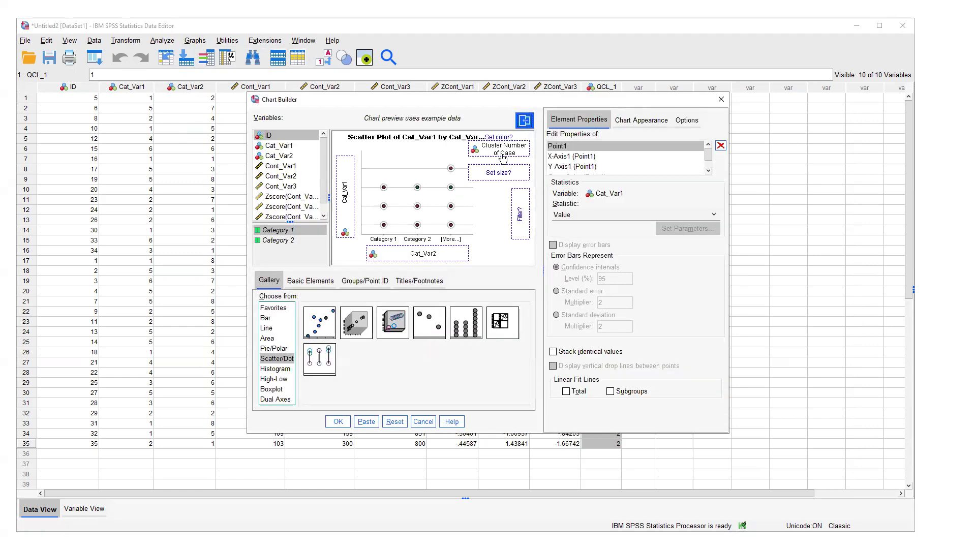
pyautogui.click(398, 424)
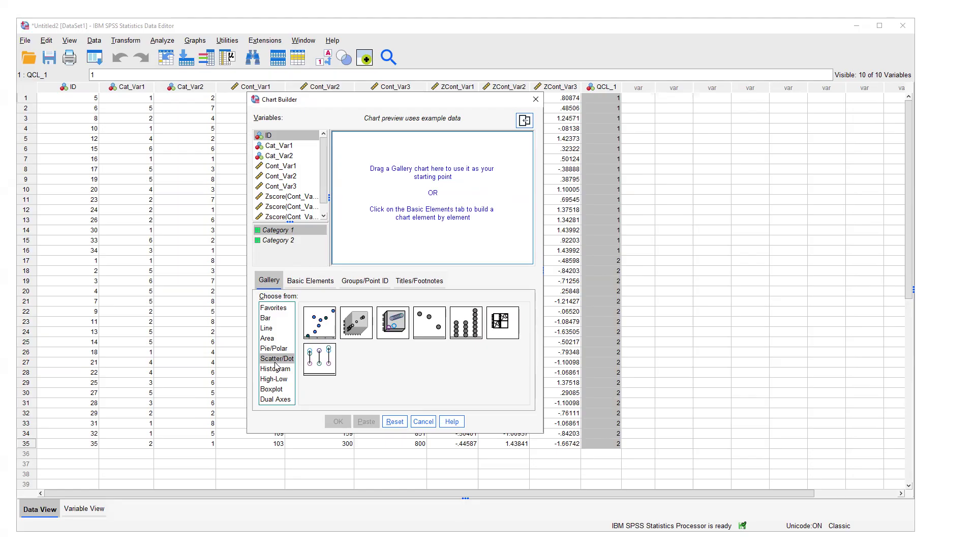
pyautogui.click(326, 333)
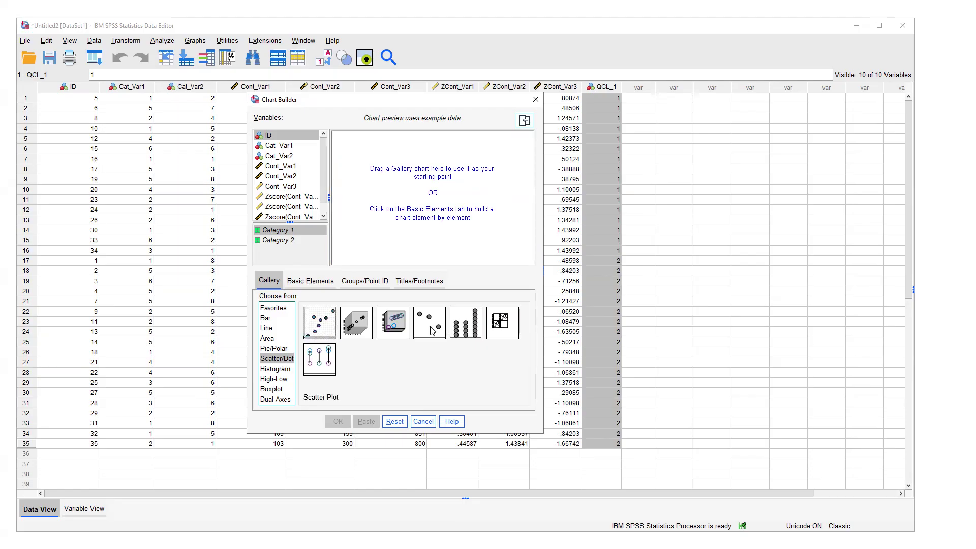
pyautogui.moveTo(321, 332); pyautogui.dragTo(383, 225)
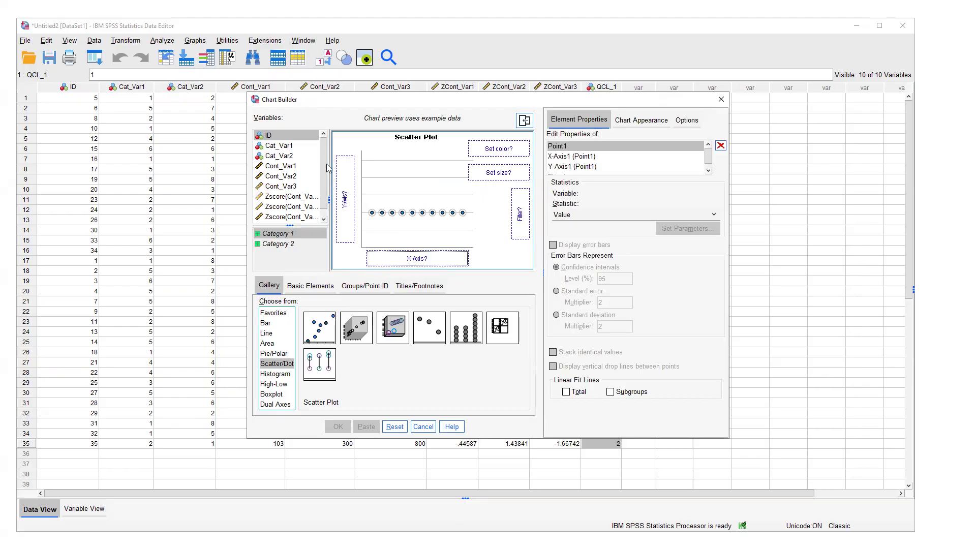
# - Assign Cat_Var1 to the scatter plot's Y axis and Cat_Var2 to its X axis
pyautogui.moveTo(325, 169)
pyautogui.mouseDown()
pyautogui.moveTo(326, 193)
pyautogui.moveTo(326, 154)
pyautogui.mouseUp()
pyautogui.moveTo(353, 99); pyautogui.dragTo(392, 164)
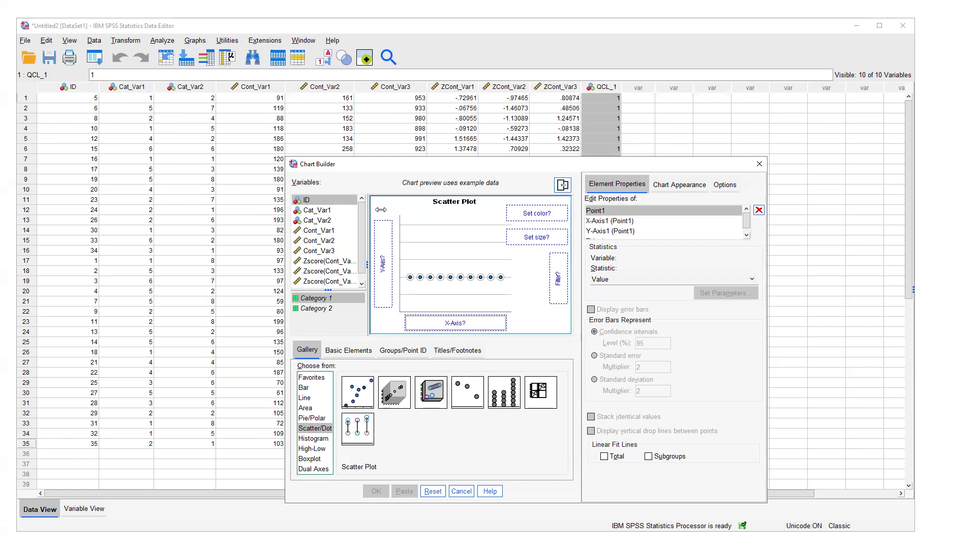
pyautogui.click(331, 210)
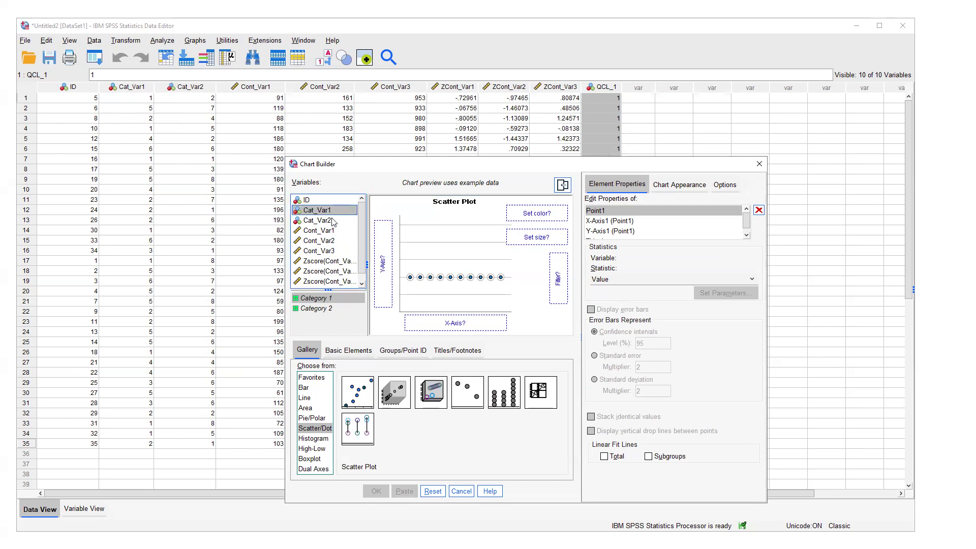
pyautogui.moveTo(333, 208); pyautogui.dragTo(384, 264)
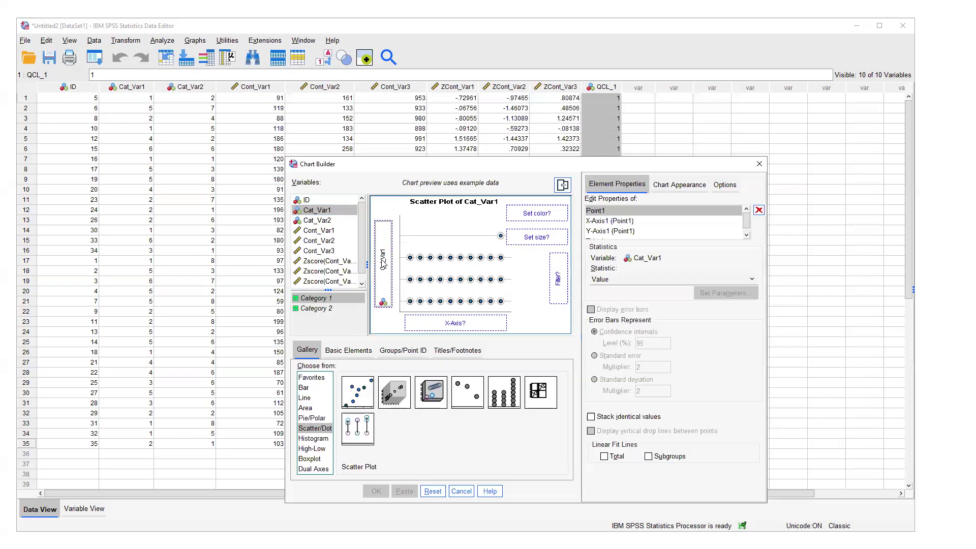
pyautogui.click(326, 220)
pyautogui.moveTo(327, 222); pyautogui.dragTo(465, 329)
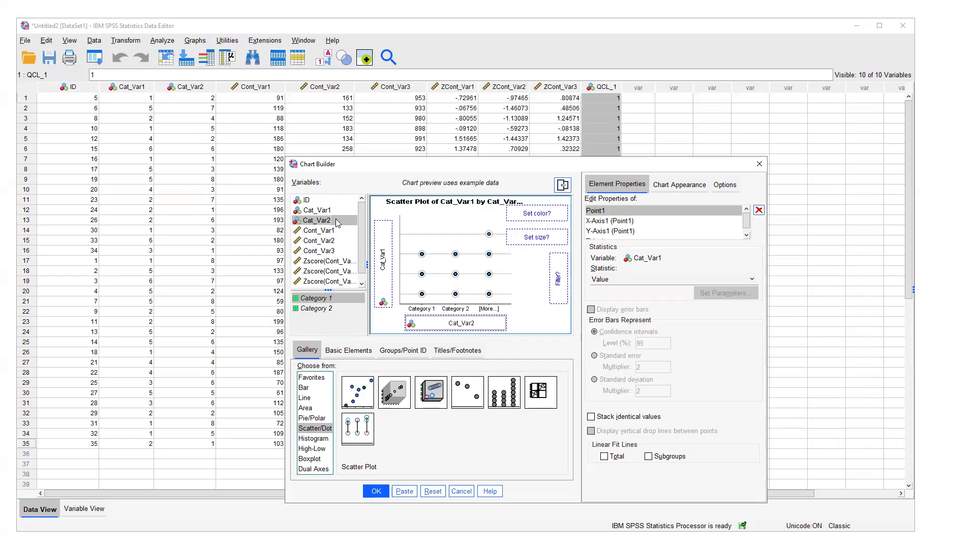
# - Color the points by Cluster Number of Case and generate the scatter plot
pyautogui.scroll(-1, 339, 223)
pyautogui.click(333, 283)
pyautogui.moveTo(332, 276); pyautogui.dragTo(541, 217)
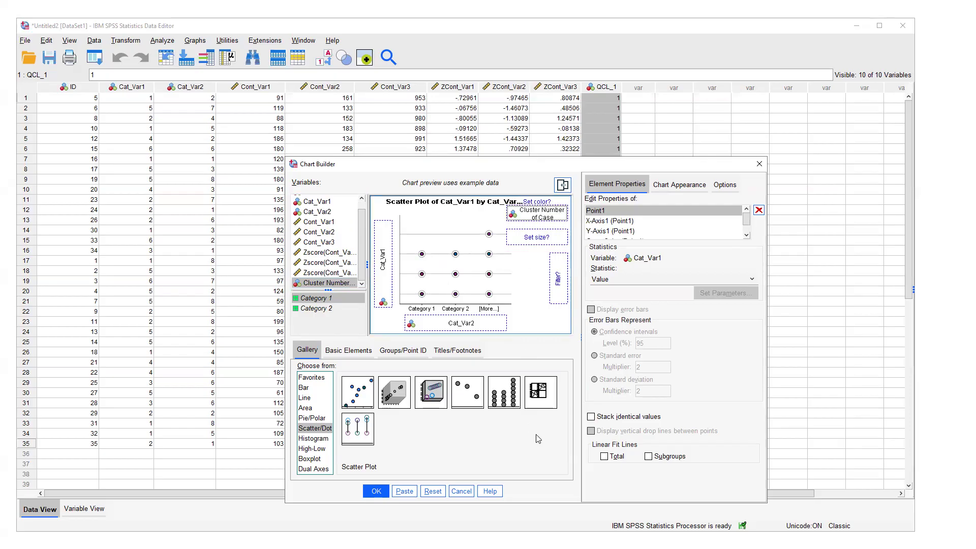
pyautogui.click(381, 492)
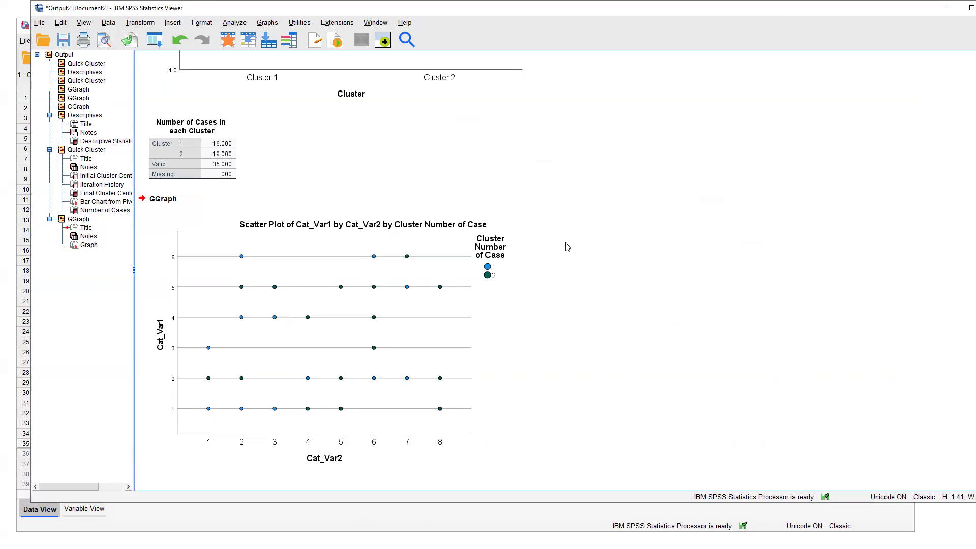
# - Open the scatter plot in the Chart Editor and bring up the marker properties of the cluster 1 points
pyautogui.doubleClick(489, 272)
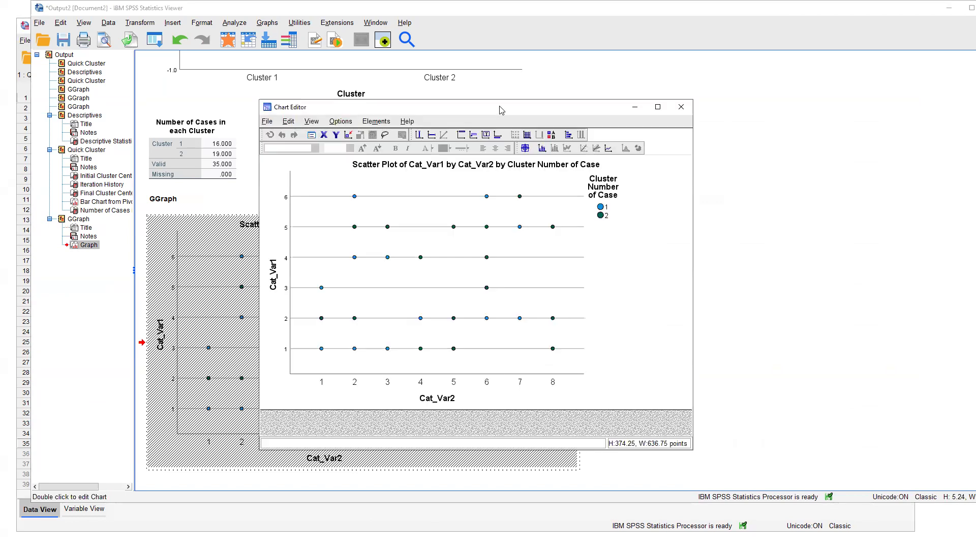
pyautogui.click(601, 210)
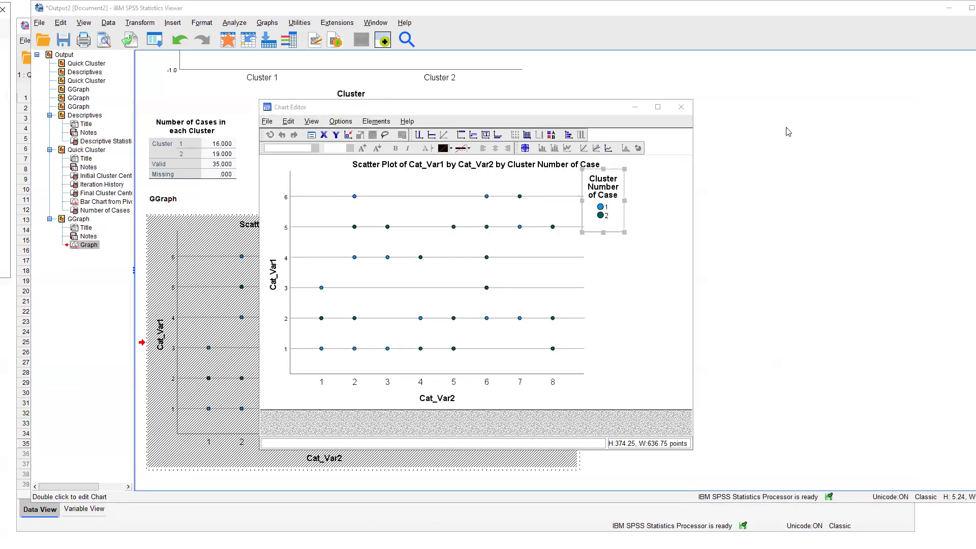
pyautogui.hotkey('ctrl', 't')
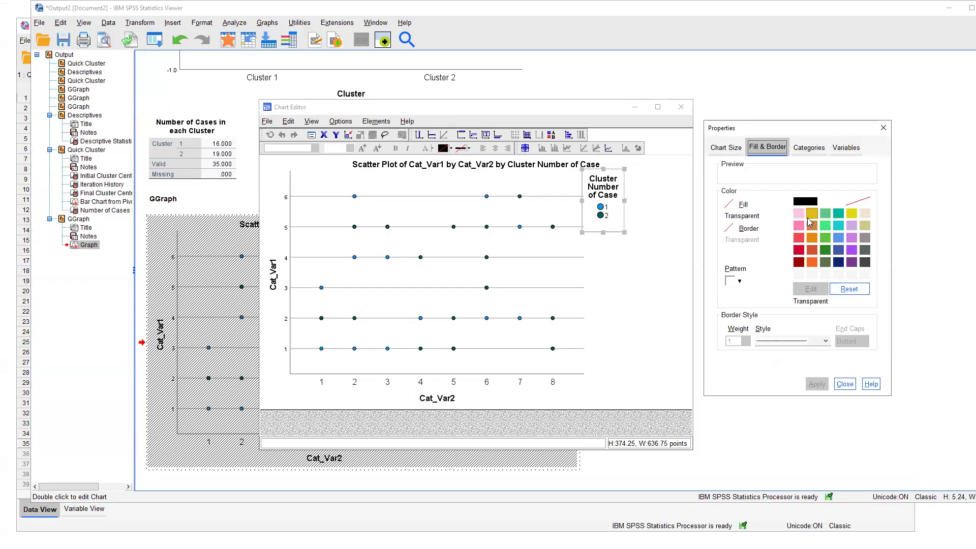
pyautogui.click(730, 205)
pyautogui.click(601, 208)
pyautogui.click(601, 210)
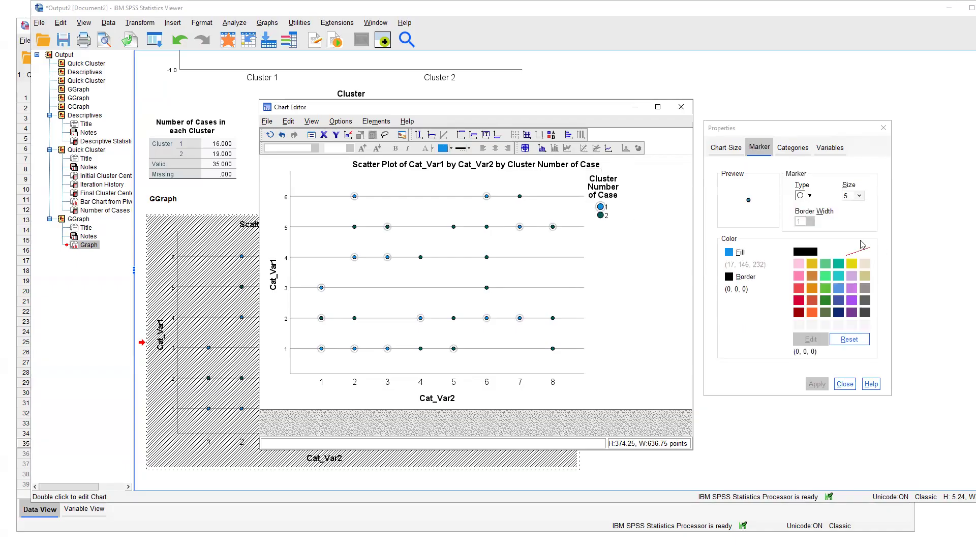
pyautogui.click(729, 252)
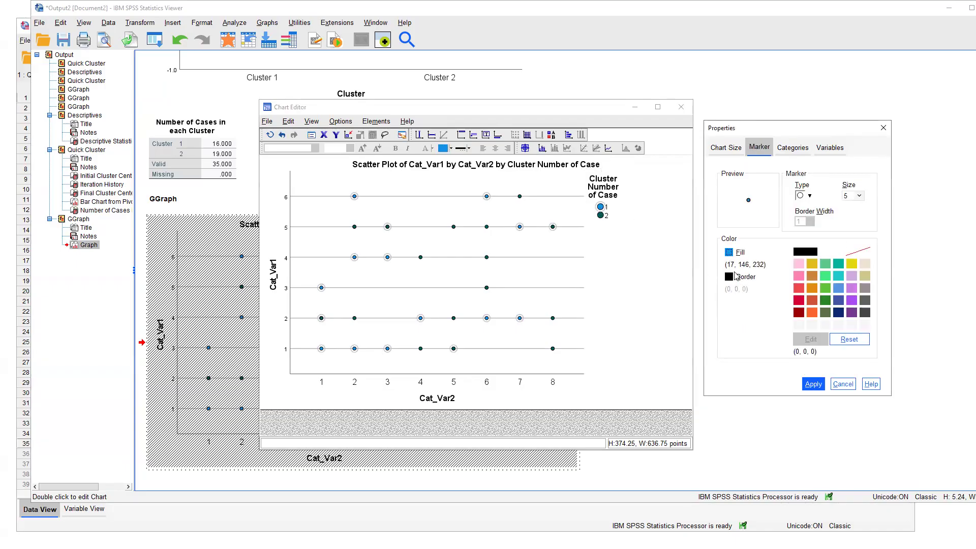
# - Set the fill and border of the cluster 2 markers to red (215, 0, 51) and close the properties
pyautogui.click(601, 215)
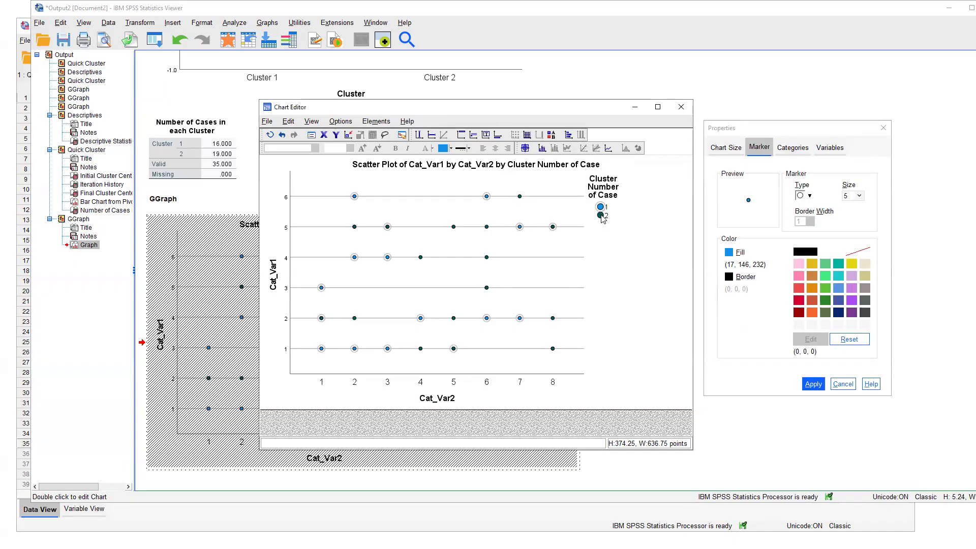
pyautogui.click(602, 216)
pyautogui.click(802, 301)
pyautogui.click(736, 252)
pyautogui.click(799, 301)
pyautogui.click(816, 385)
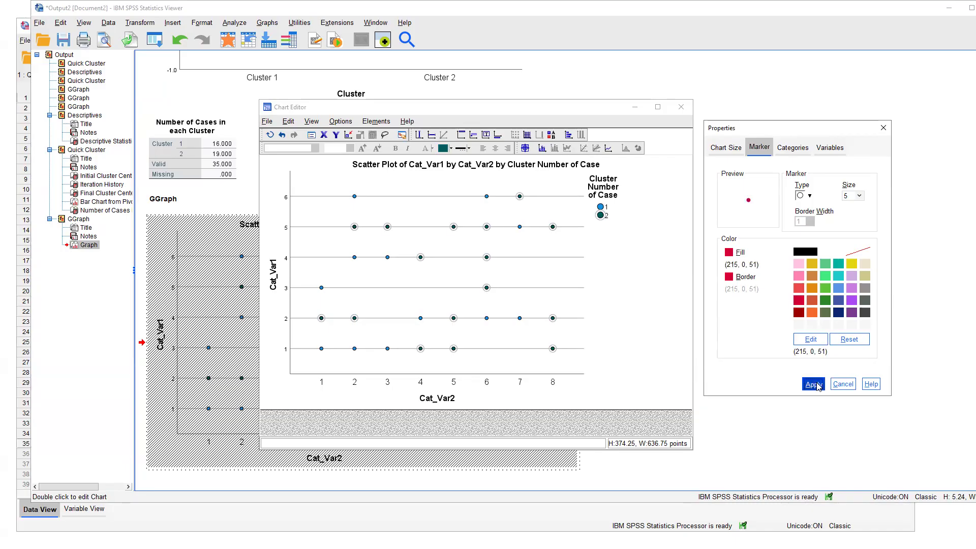
pyautogui.click(845, 385)
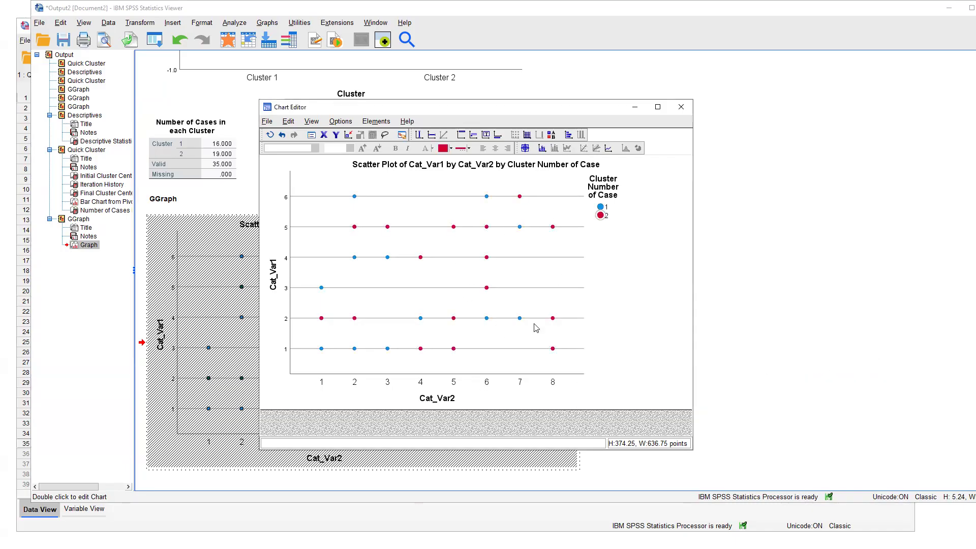